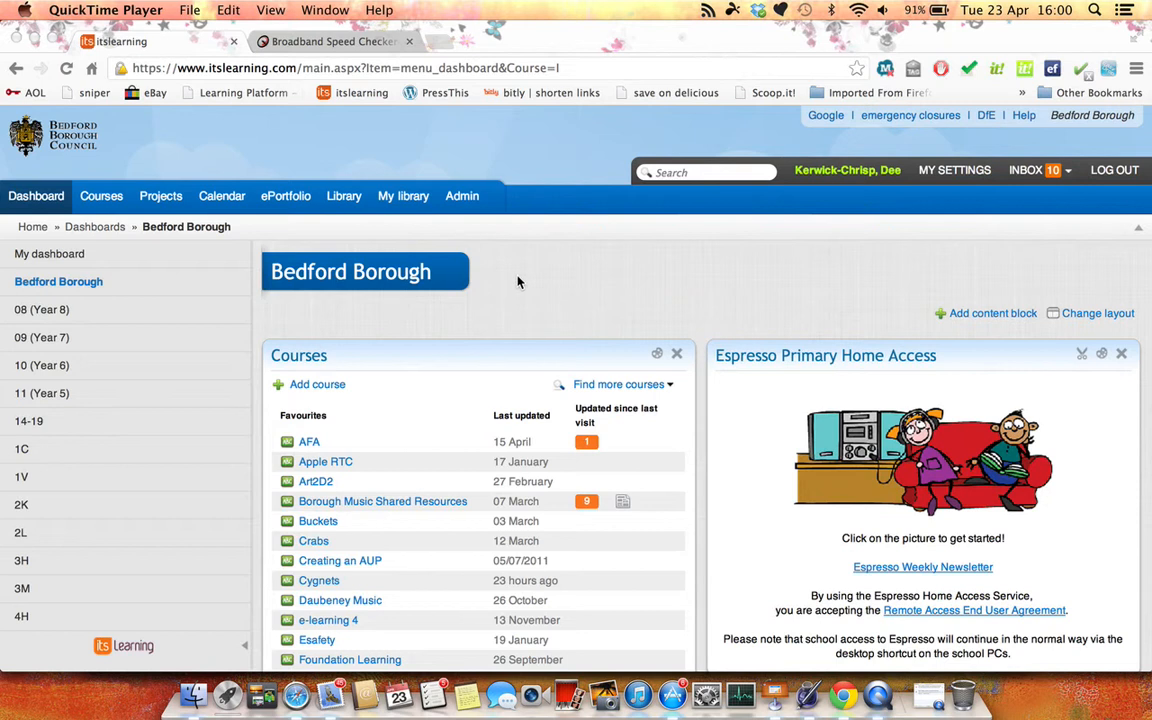
Open the Out of School Learning course from the full list of courses
left_click(107, 204)
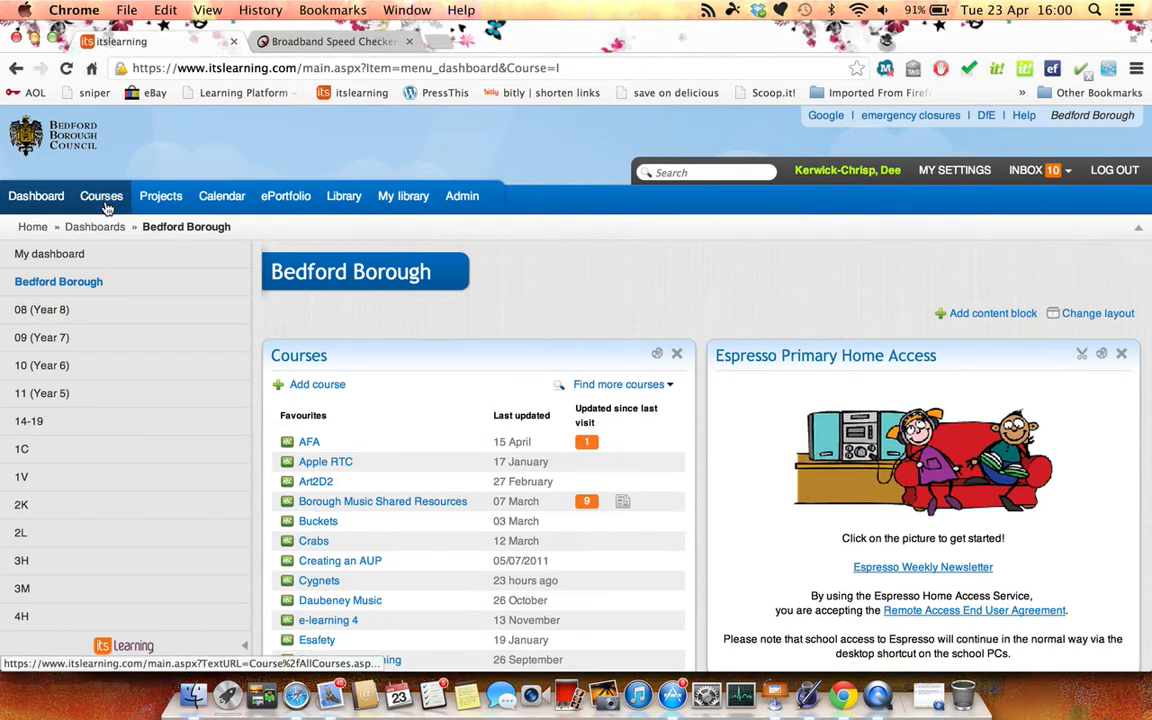
left_click(104, 198)
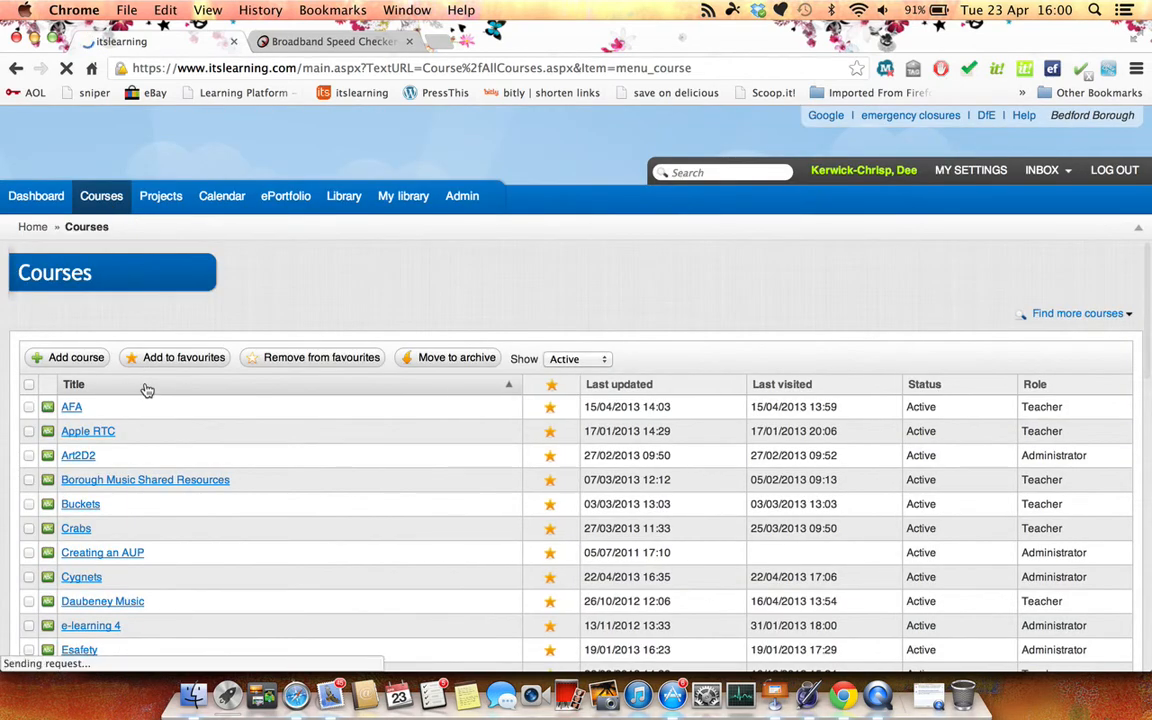
scroll(147, 390, "down", 10)
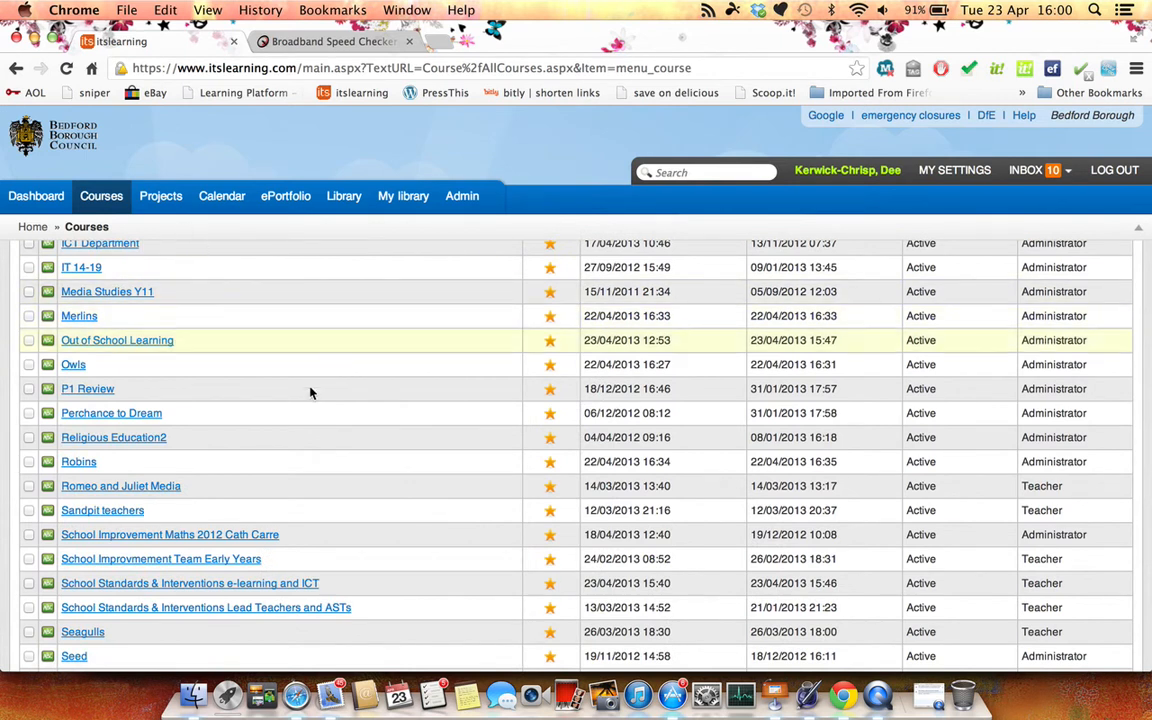
scroll(298, 523, "down", 8)
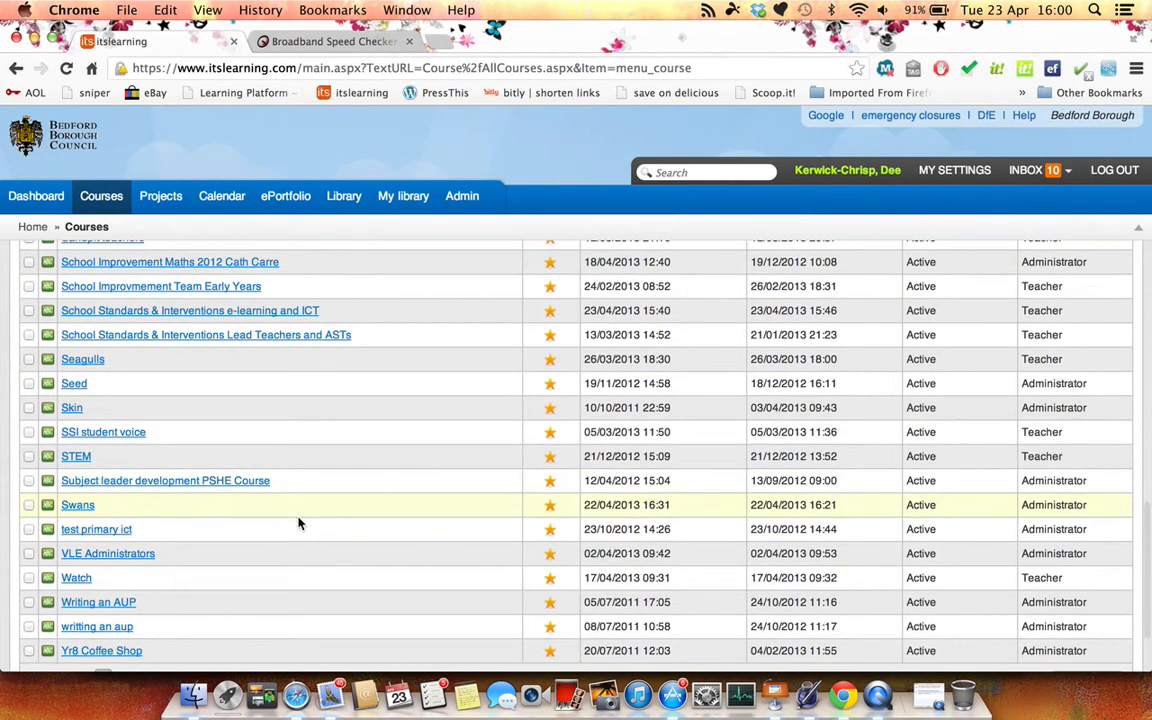
scroll(298, 523, "up", 5)
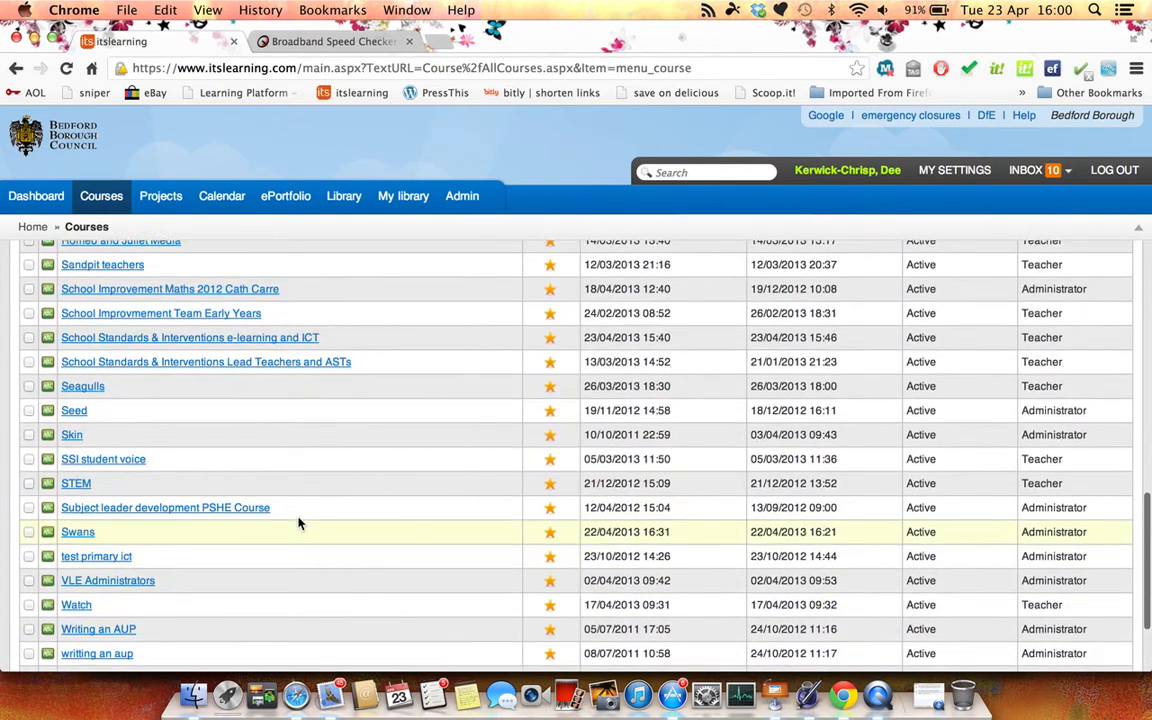
scroll(298, 523, "up", 6)
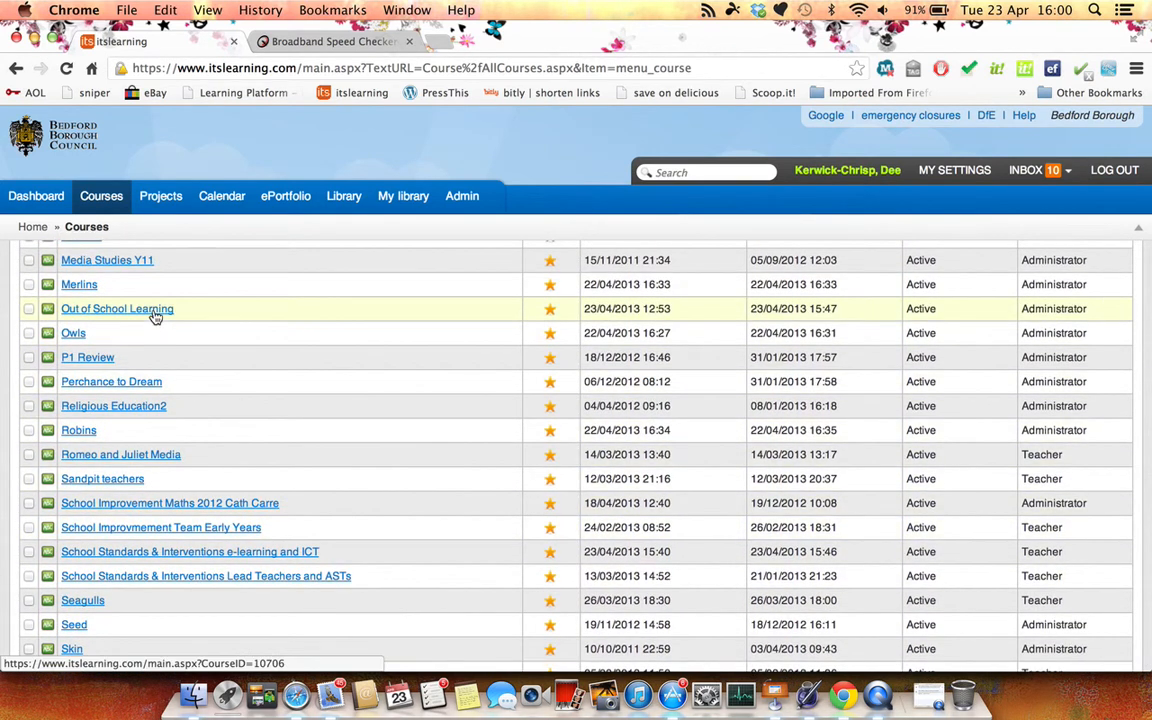
left_click(156, 317)
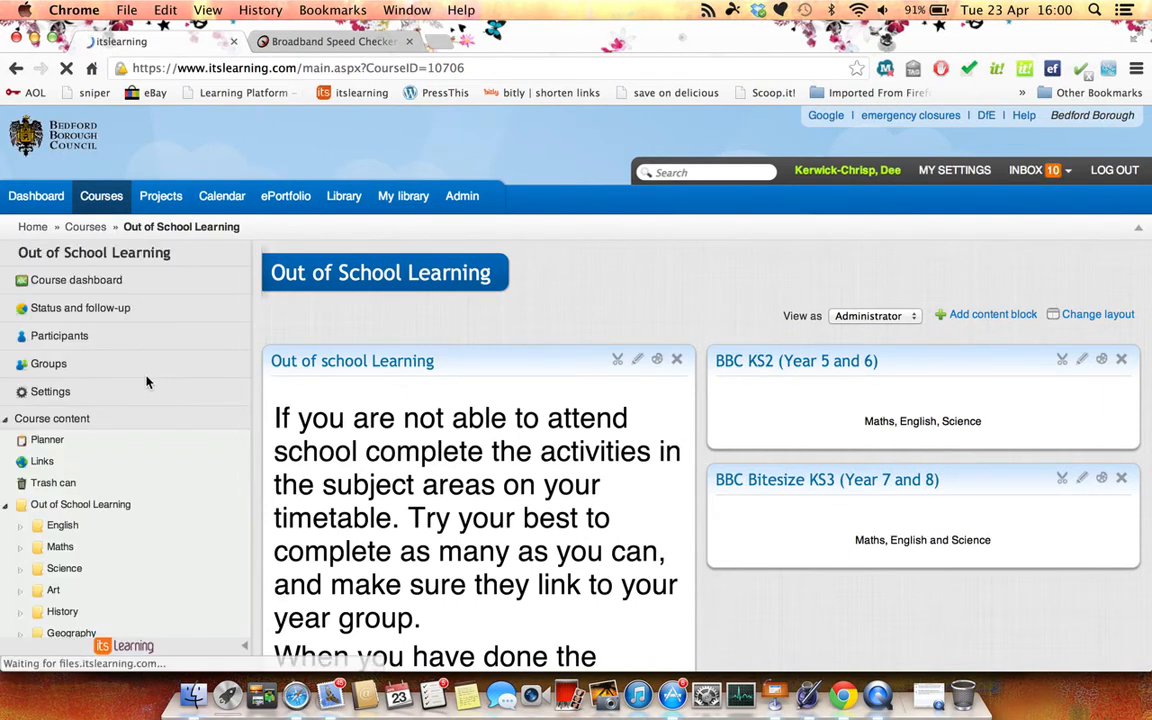
scroll(146, 382, "down", 1)
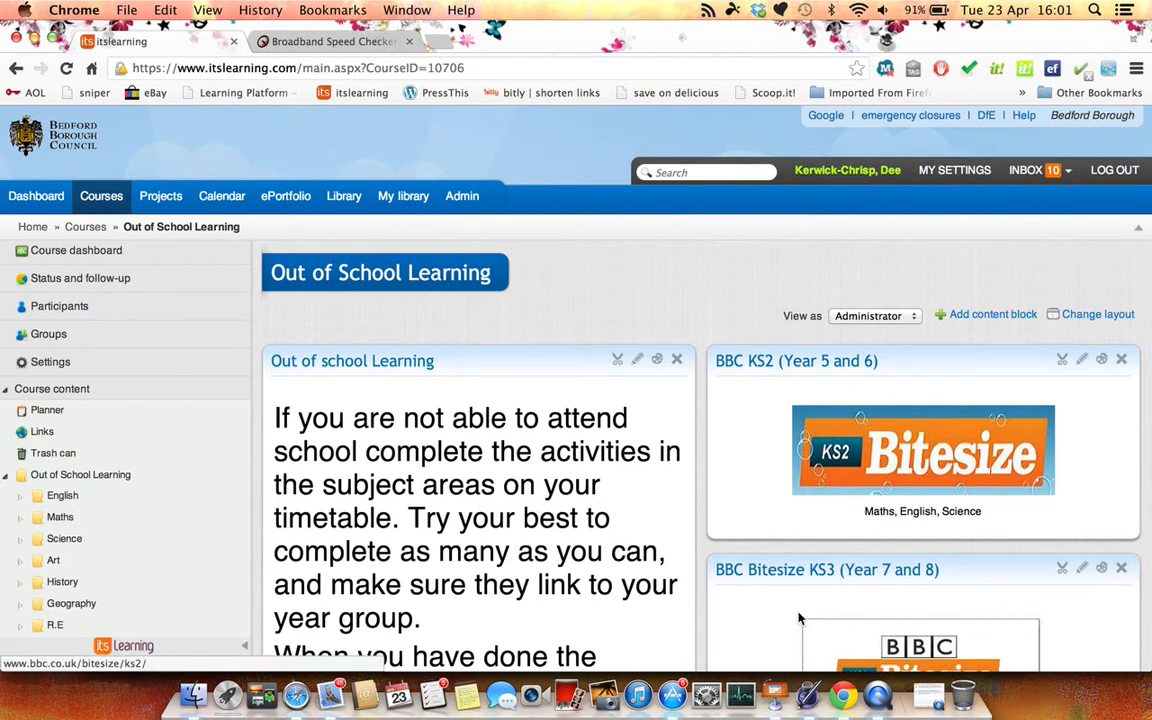
scroll(1036, 283, "down", 5)
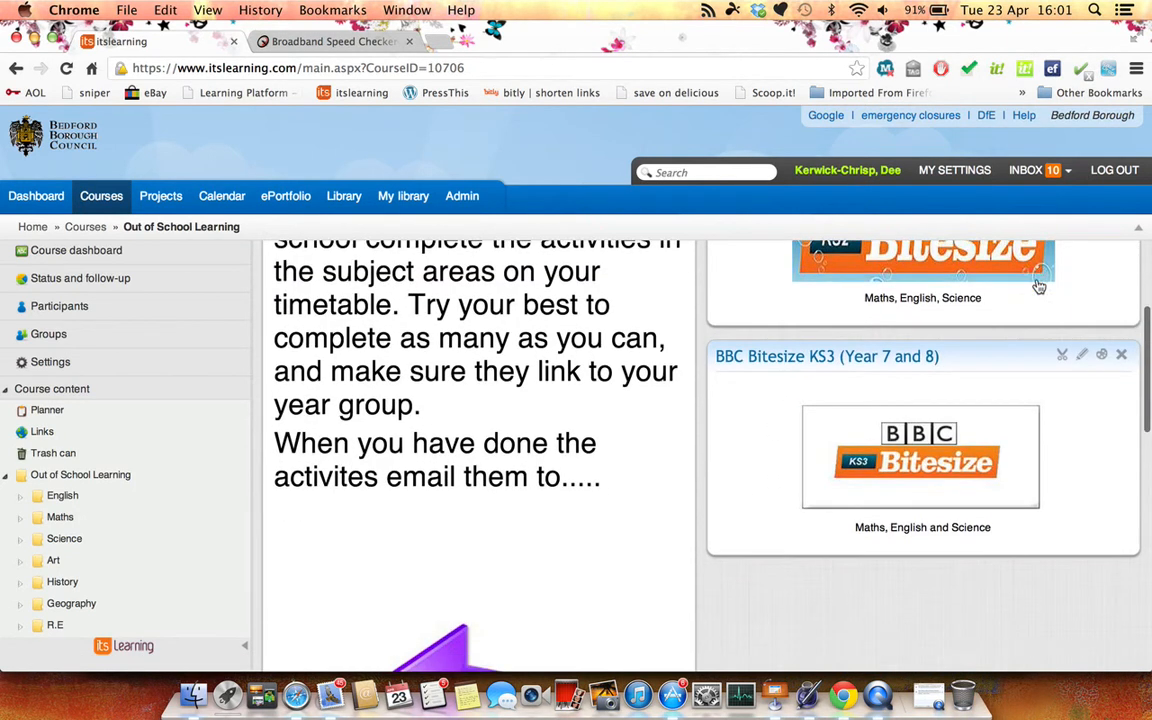
scroll(1038, 285, "down", 3)
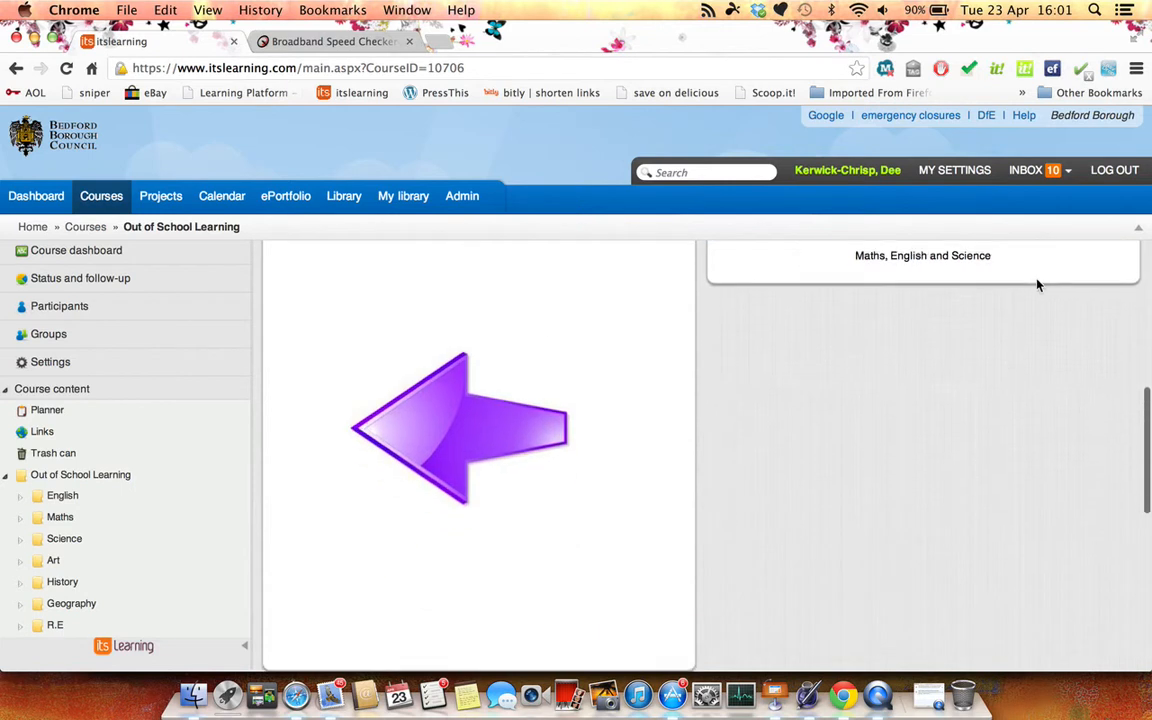
scroll(1039, 287, "up", 8)
scroll(1039, 287, "up", 1)
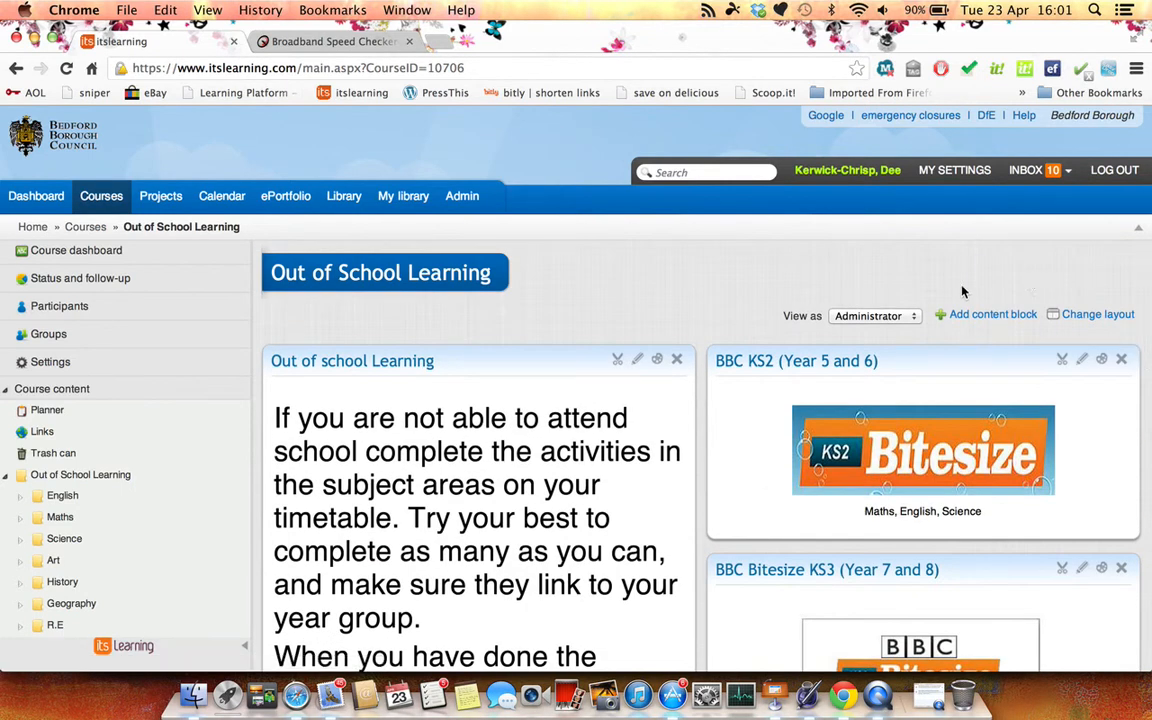
left_click(66, 497)
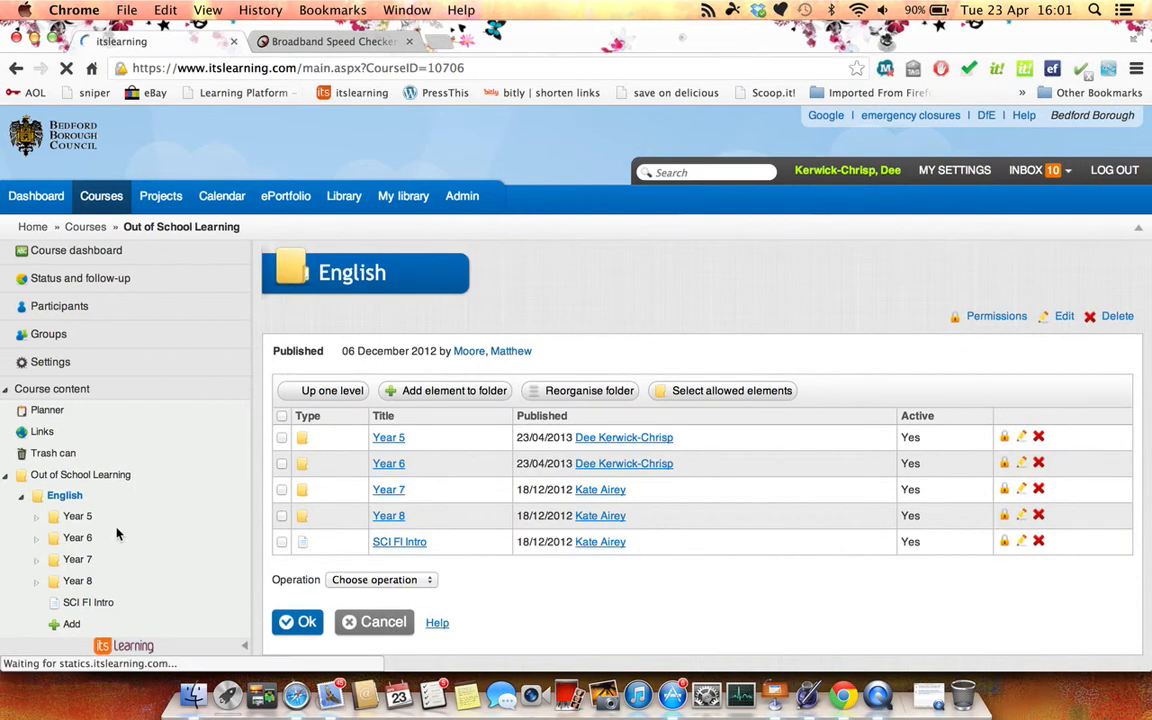
left_click(78, 517)
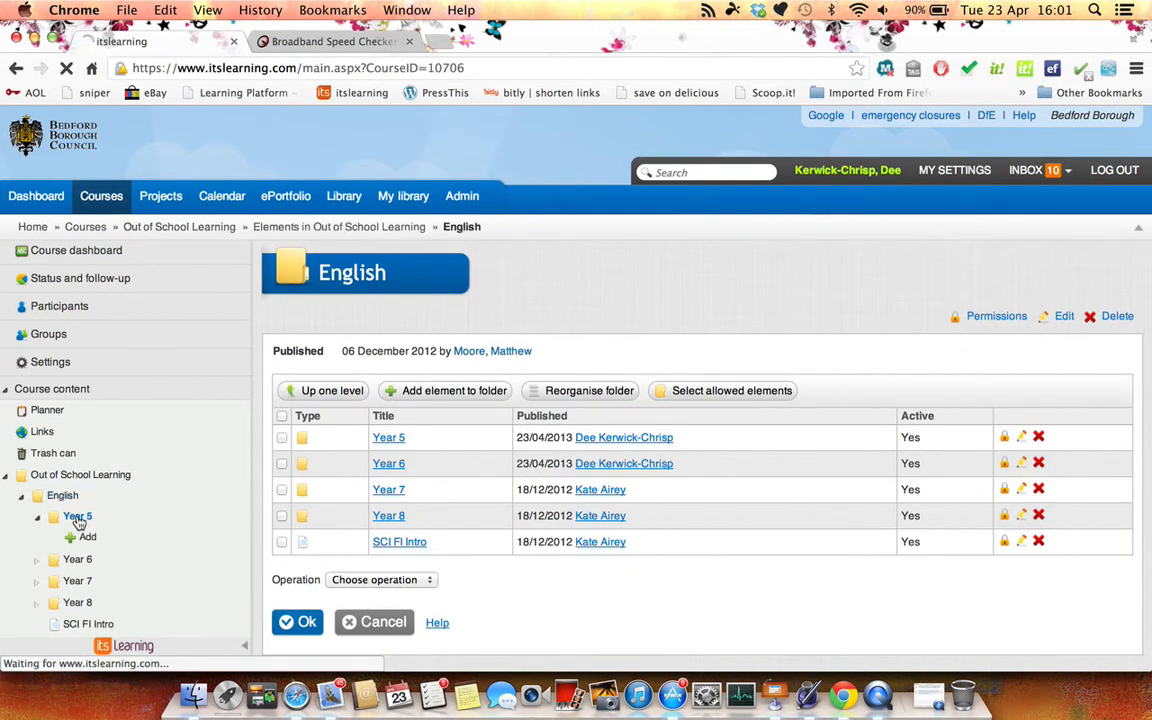
left_click(87, 539)
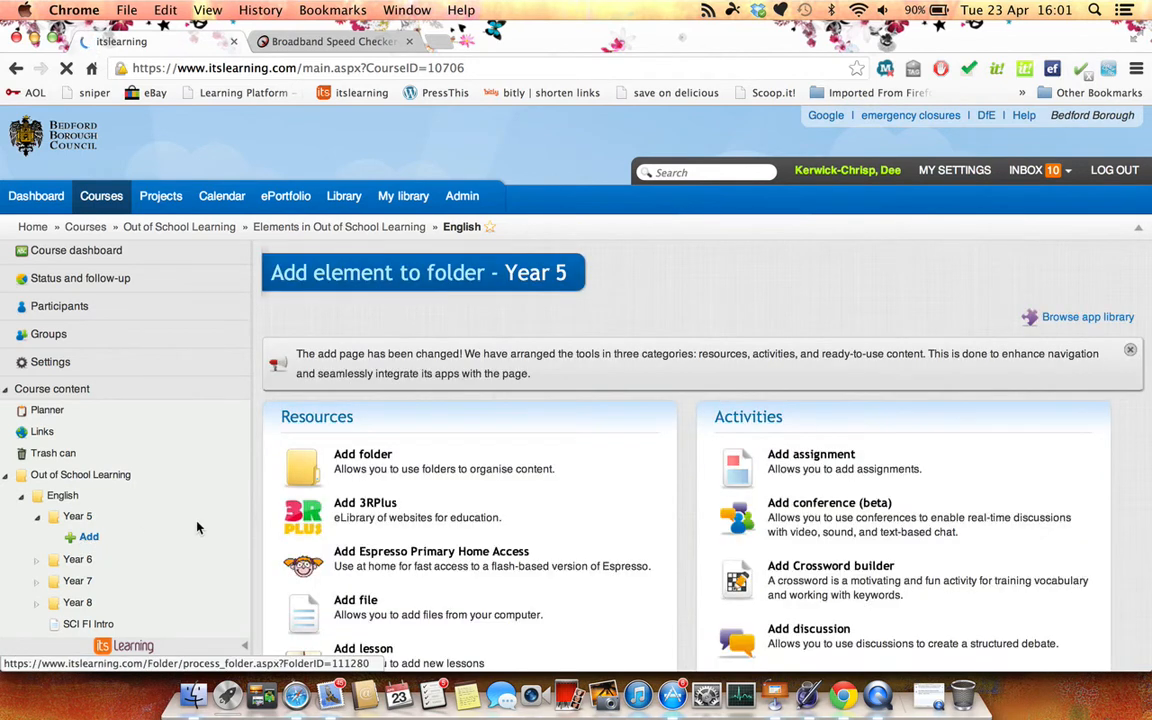
scroll(199, 527, "left", 5)
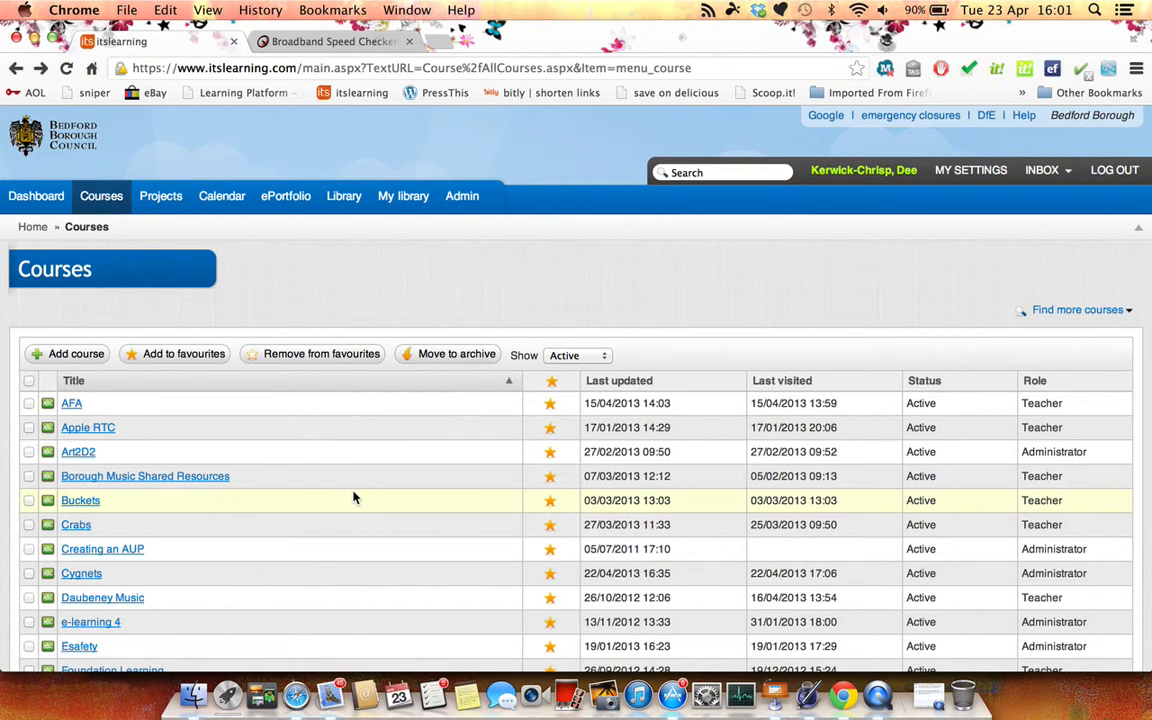
Reopen the Out of School Learning course and start adding an element to the Year 5 folder under English
scroll(352, 496, "down", 5)
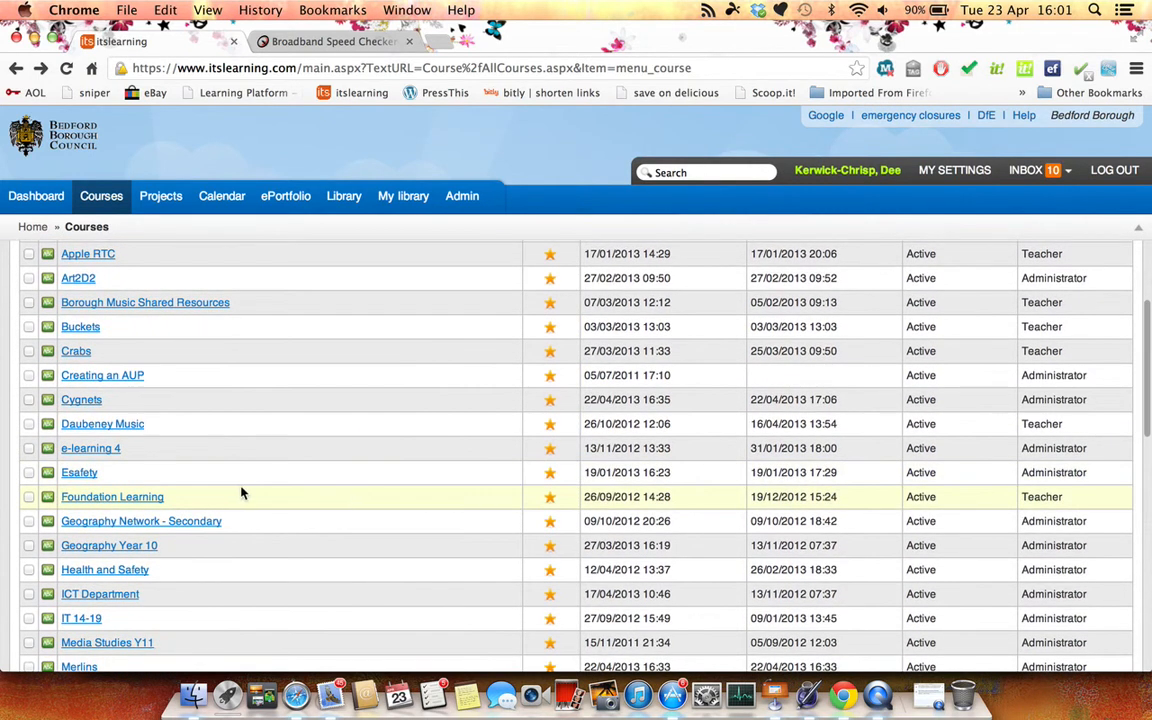
scroll(237, 489, "down", 3)
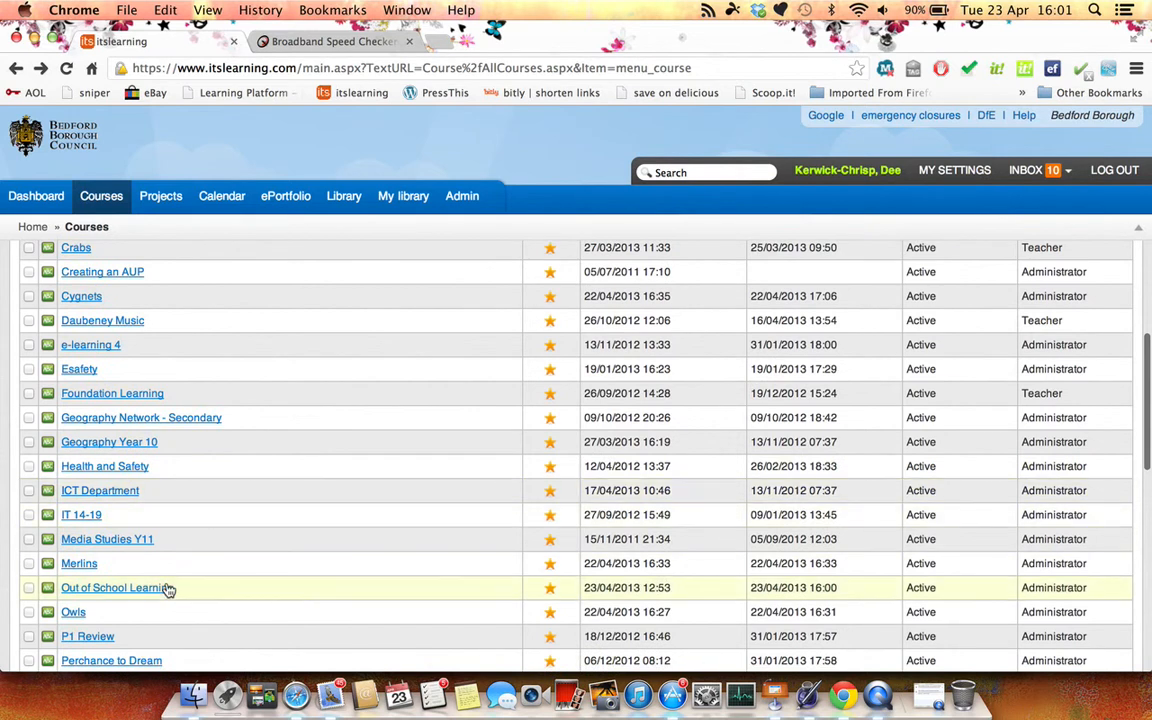
left_click(167, 591)
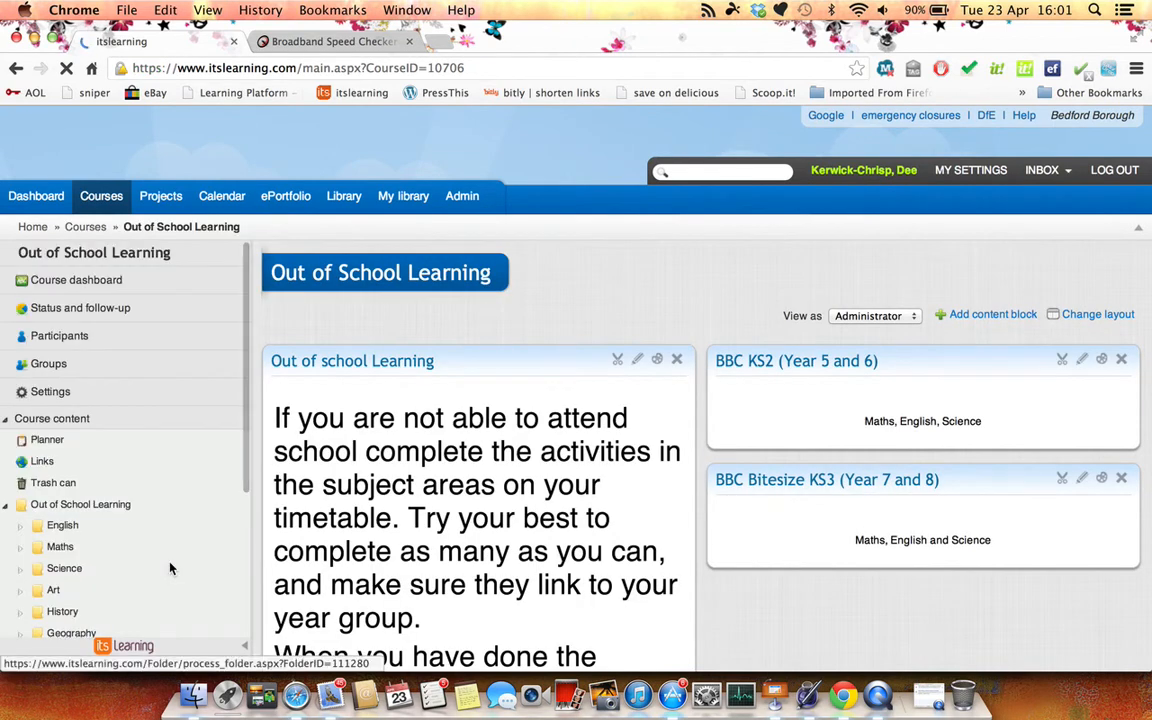
left_click(64, 527)
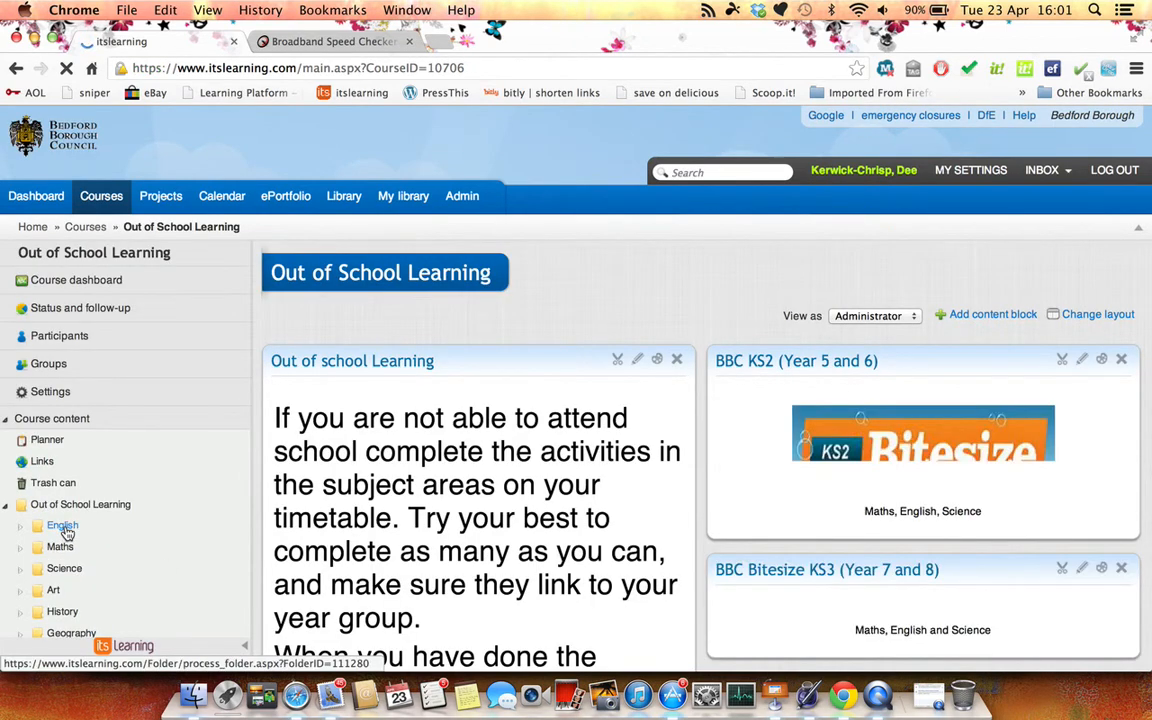
left_click(86, 546)
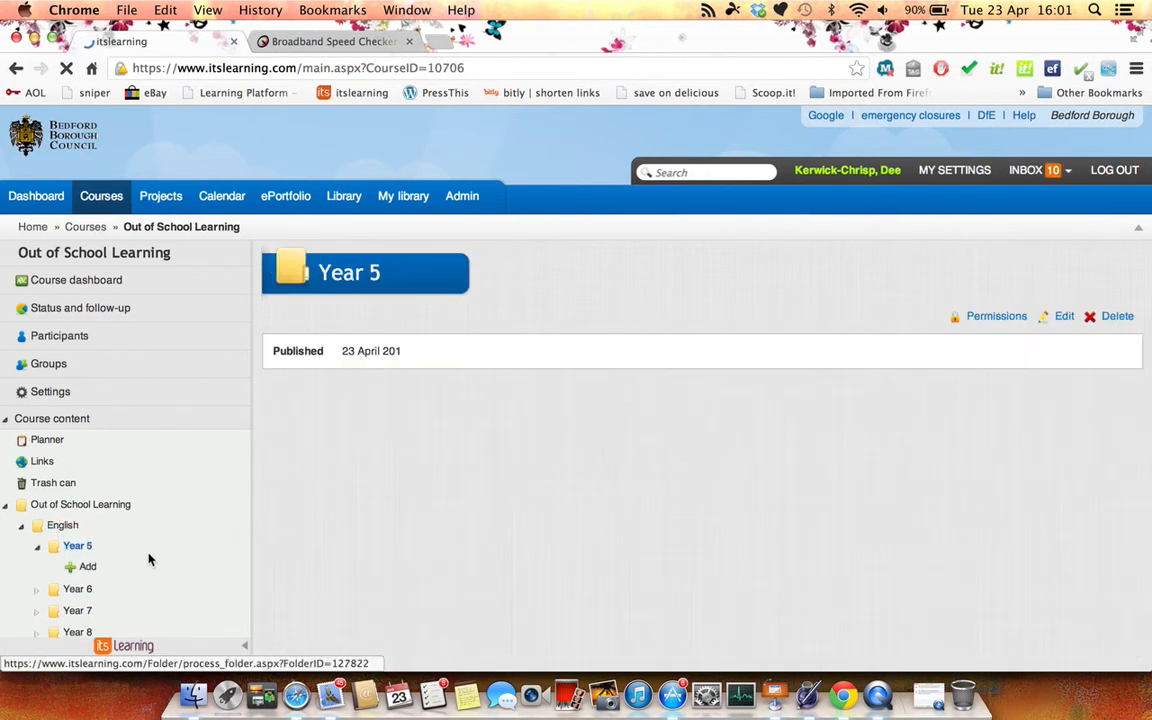
left_click(88, 568)
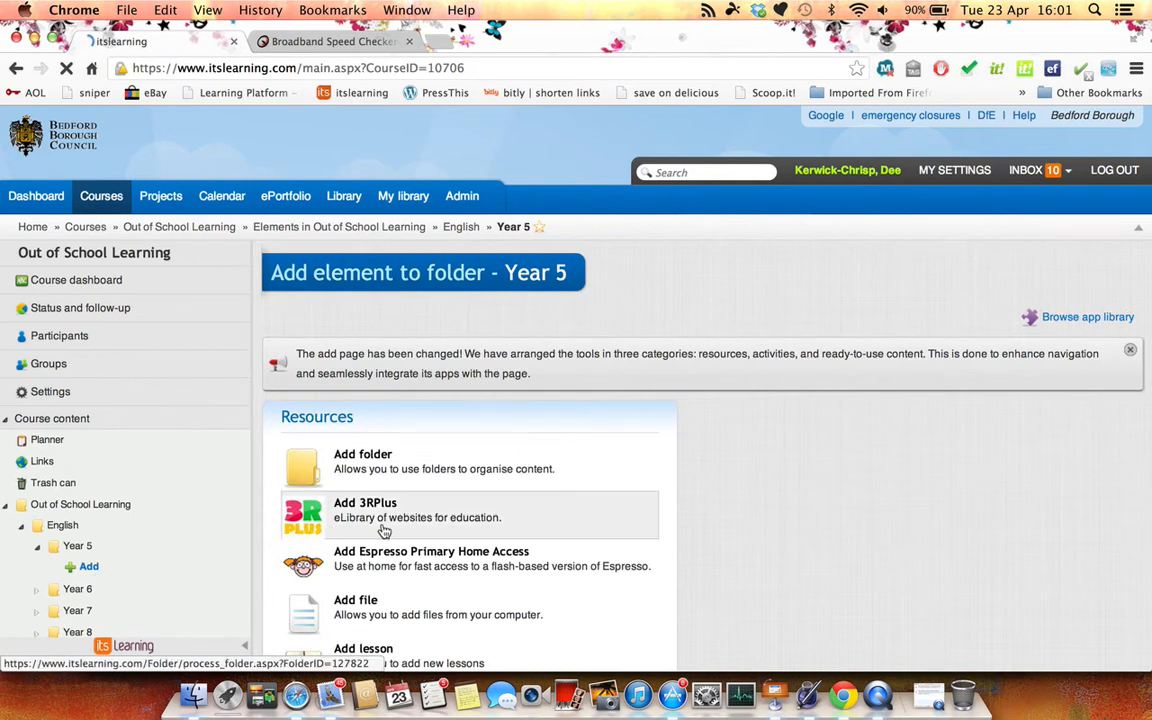
Examine the resources, activities and ready-to-use content that can be added to the Year 5 folder
scroll(384, 531, "down", 5)
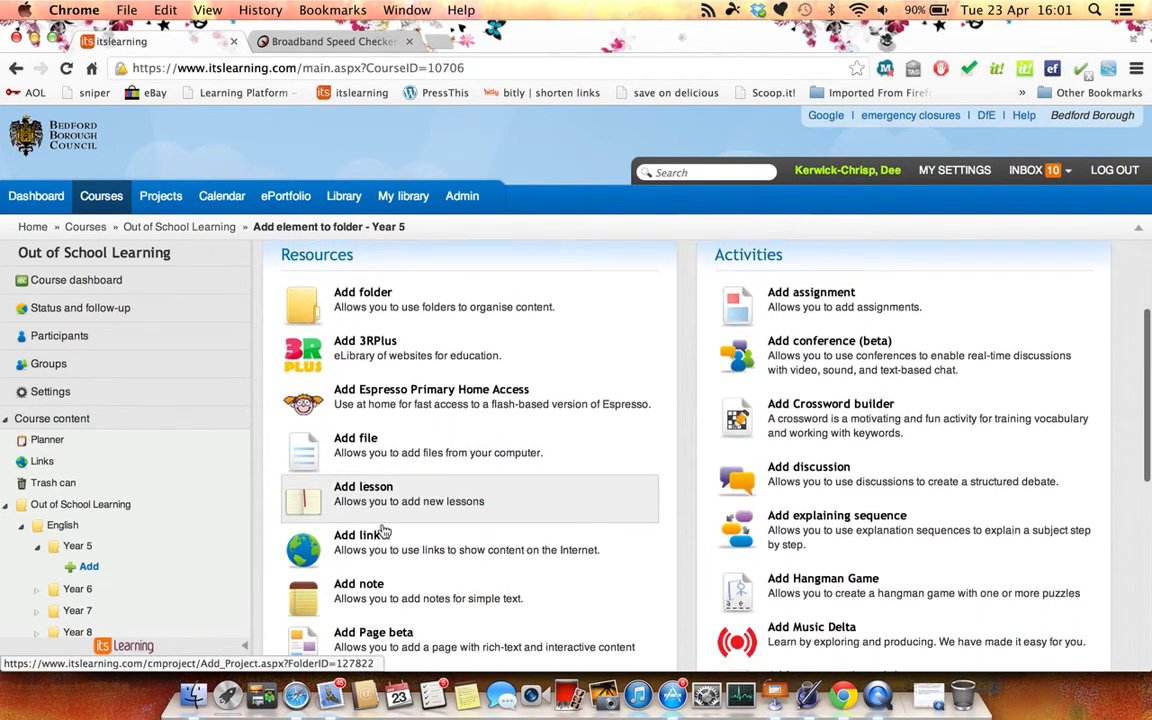
scroll(384, 531, "down", 1)
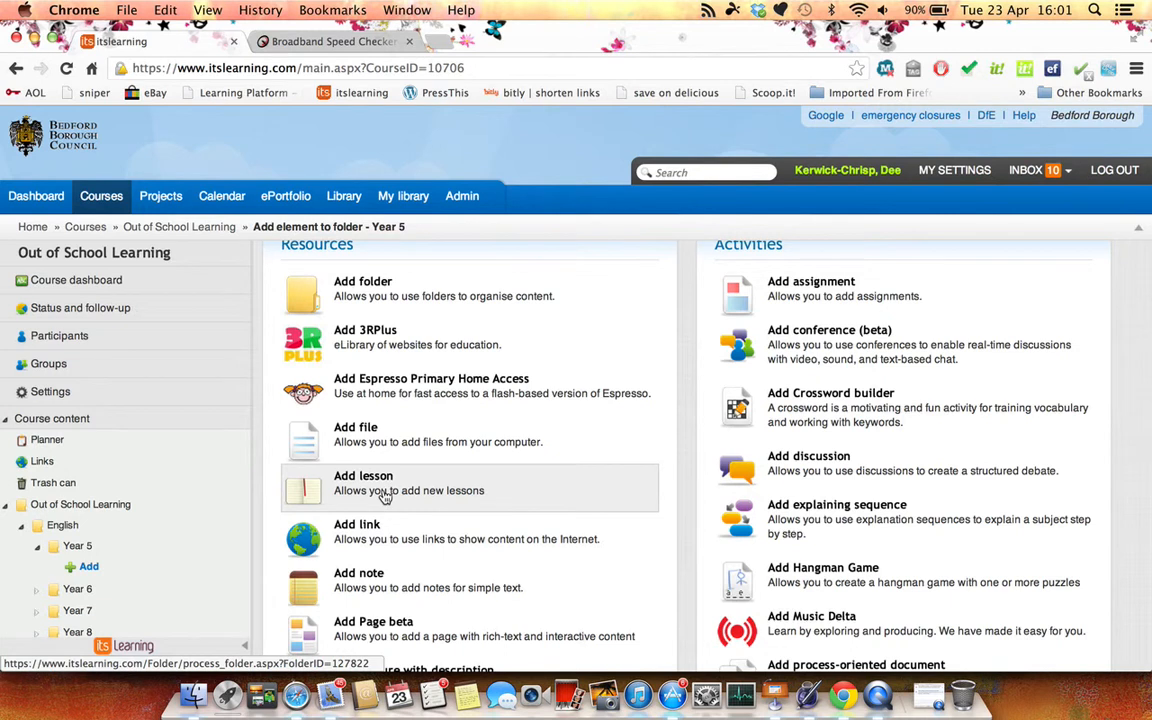
scroll(386, 541, "down", 4)
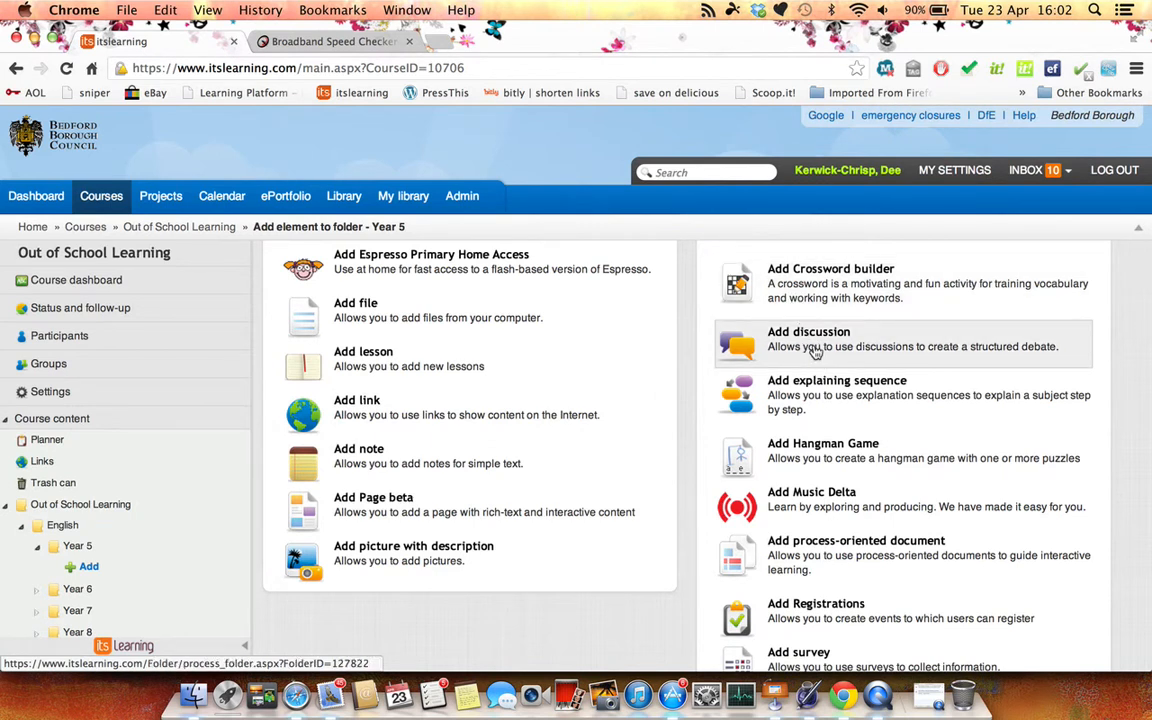
scroll(815, 352, "down", 2)
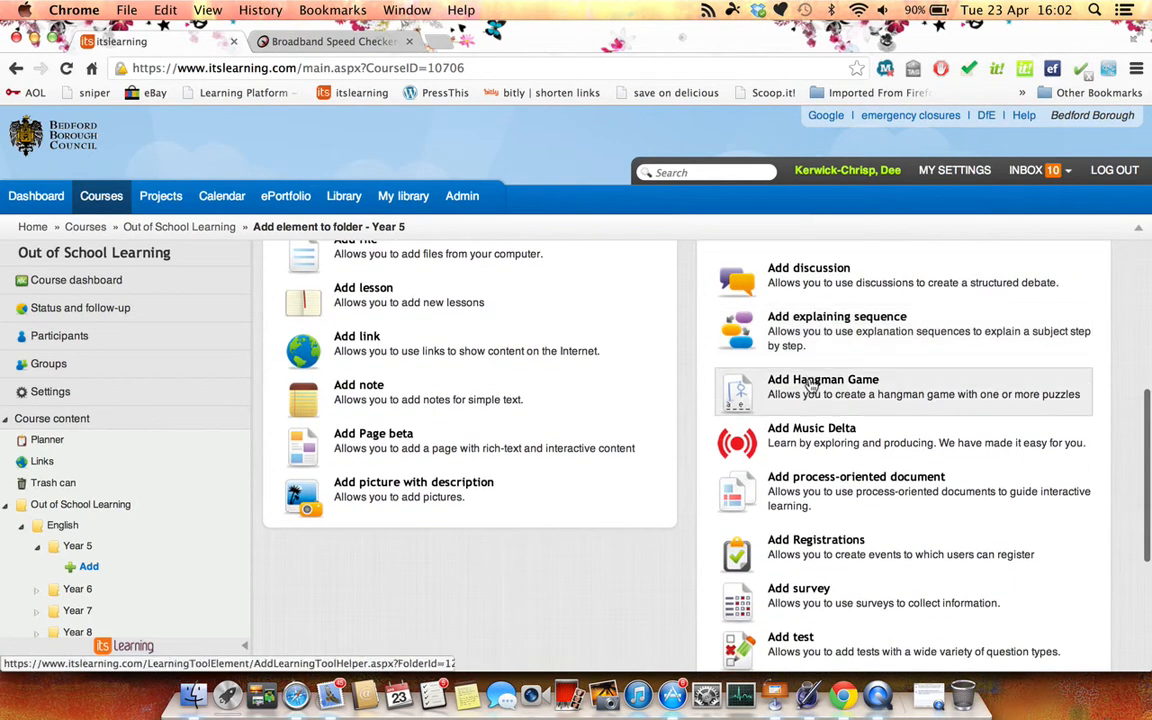
scroll(815, 390, "down", 1)
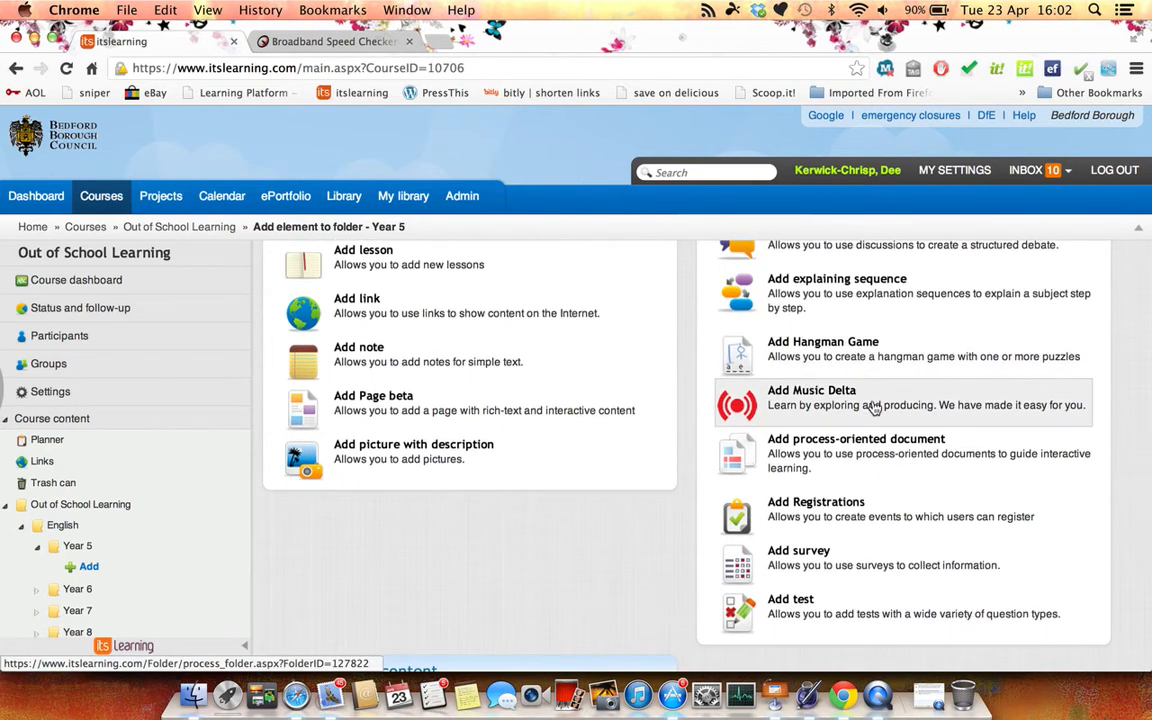
scroll(873, 407, "down", 3)
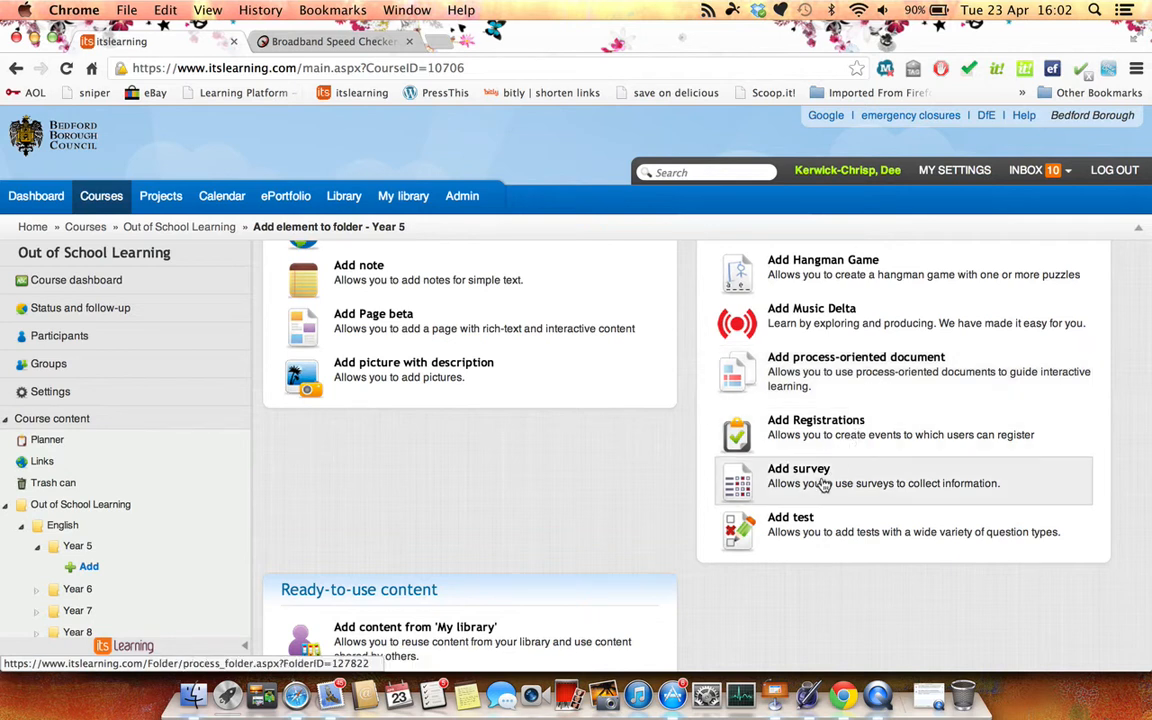
scroll(822, 484, "down", 1)
scroll(822, 484, "down", 2)
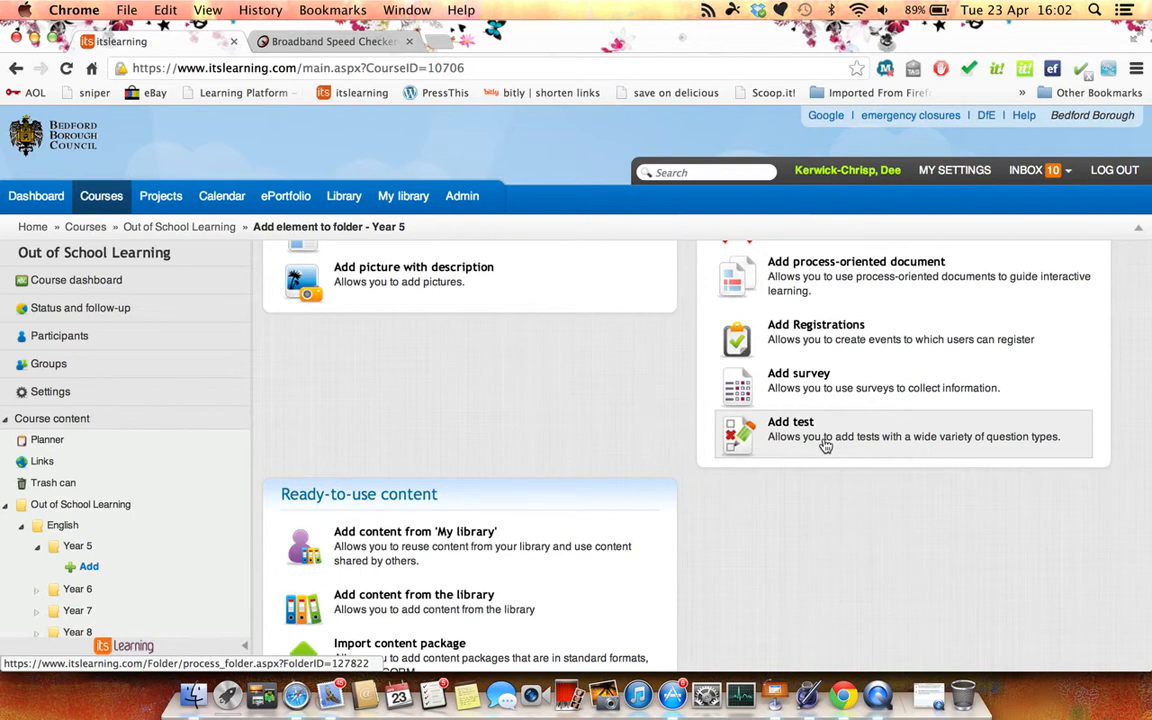
scroll(826, 446, "up", 8)
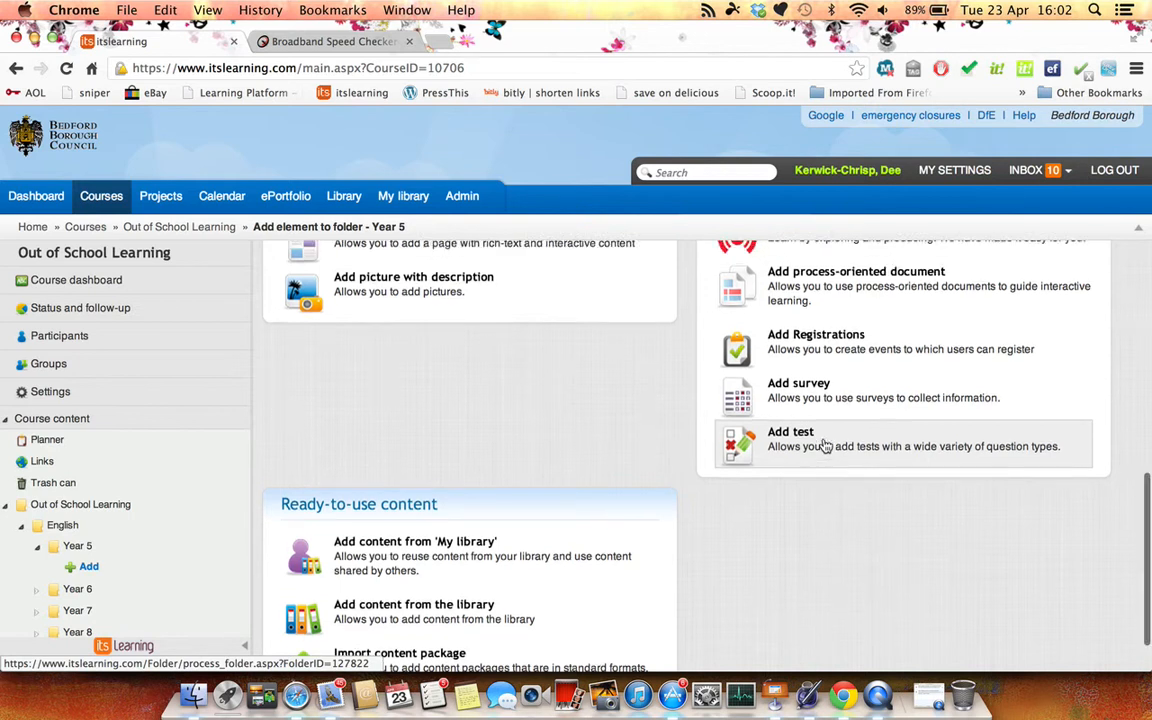
scroll(826, 446, "up", 2)
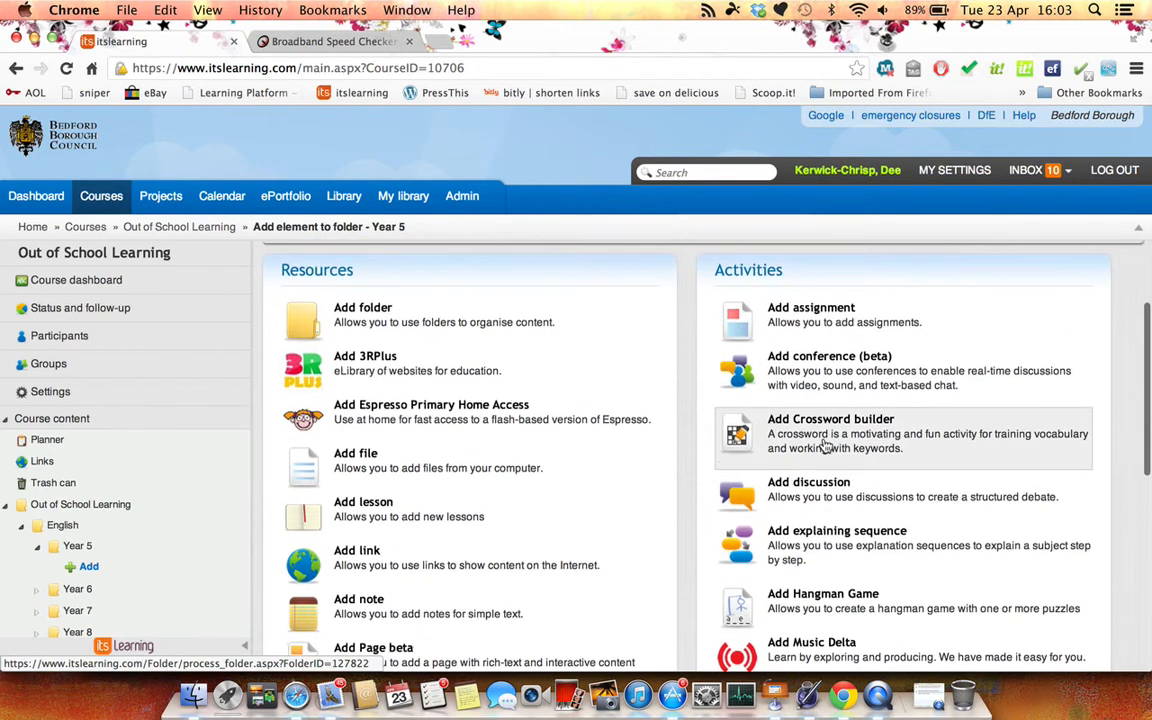
Start adding a single file to the Year 5 folder and choose the "your work" document from the Desktop
left_click(460, 470)
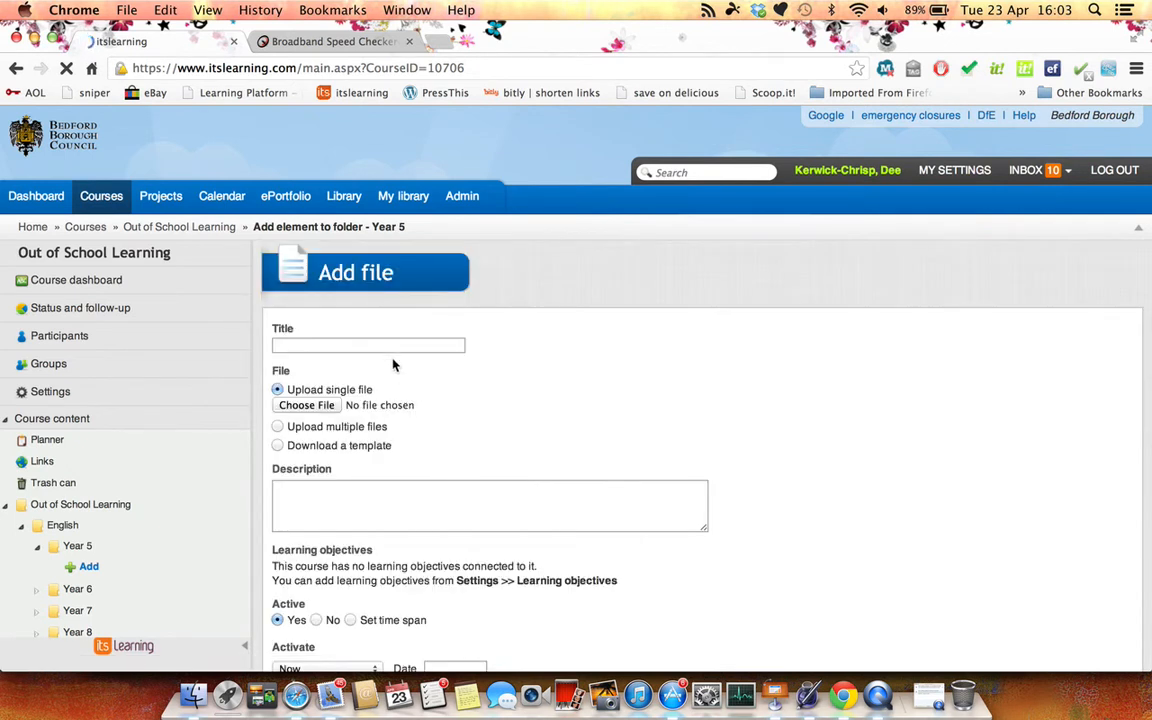
left_click(325, 408)
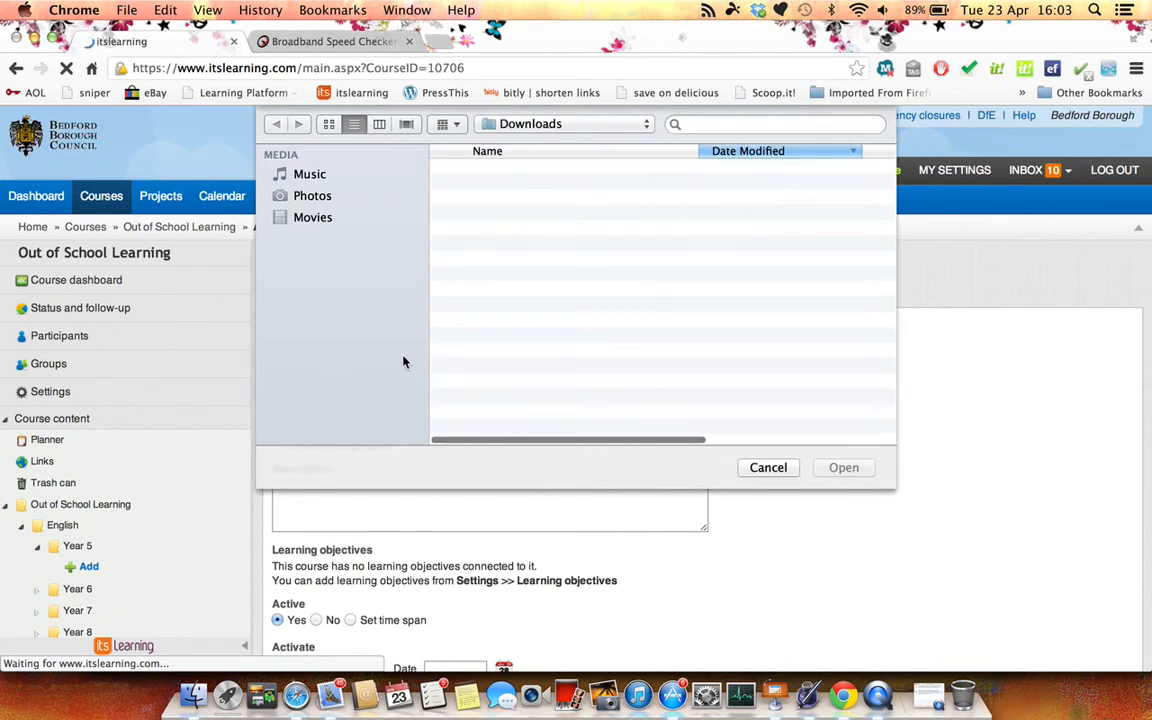
left_click(333, 242)
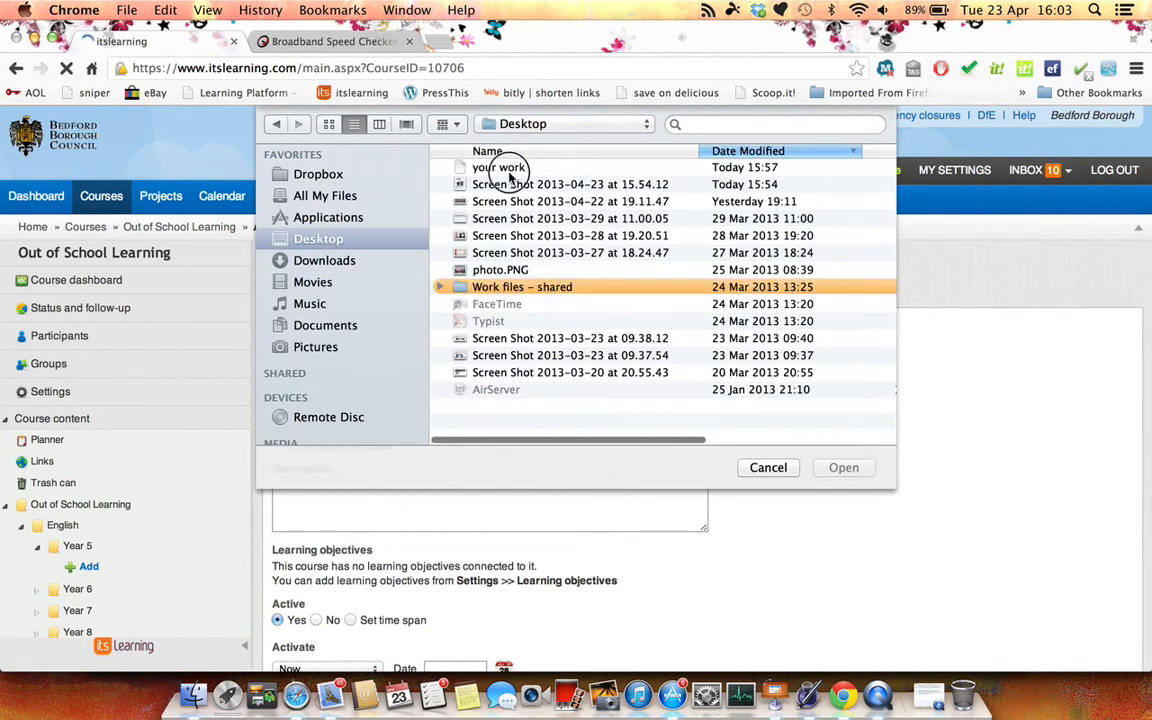
left_click(508, 170)
left_click(845, 467)
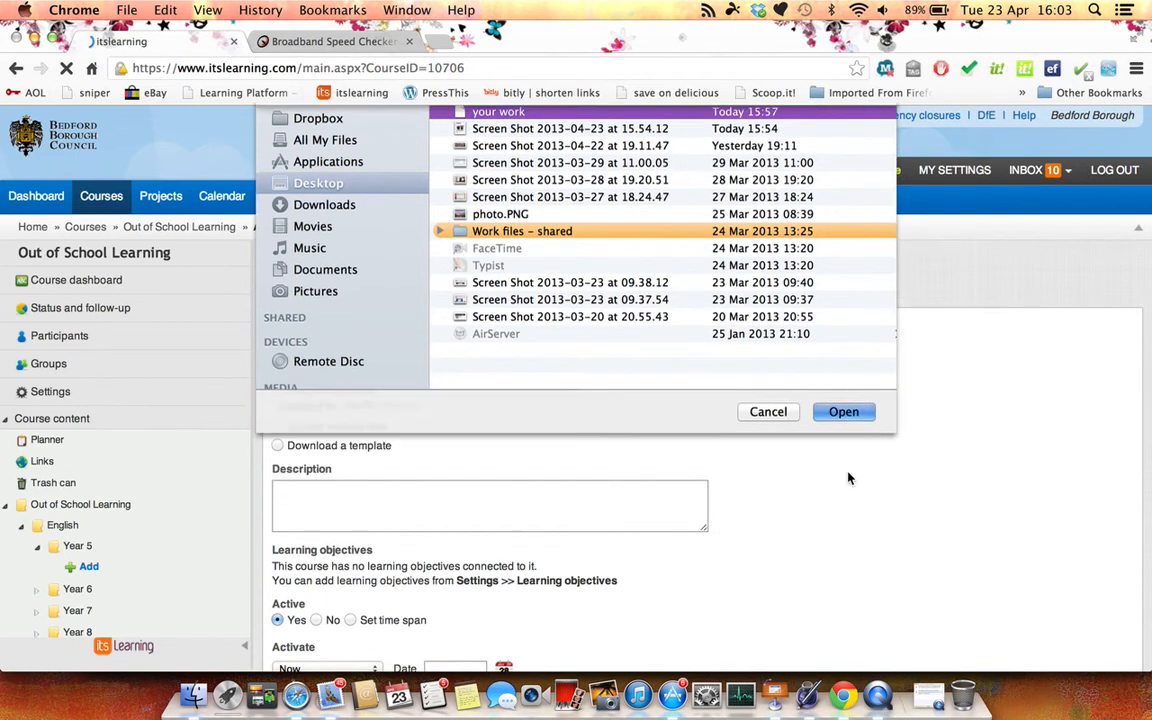
scroll(668, 522, "down", 1)
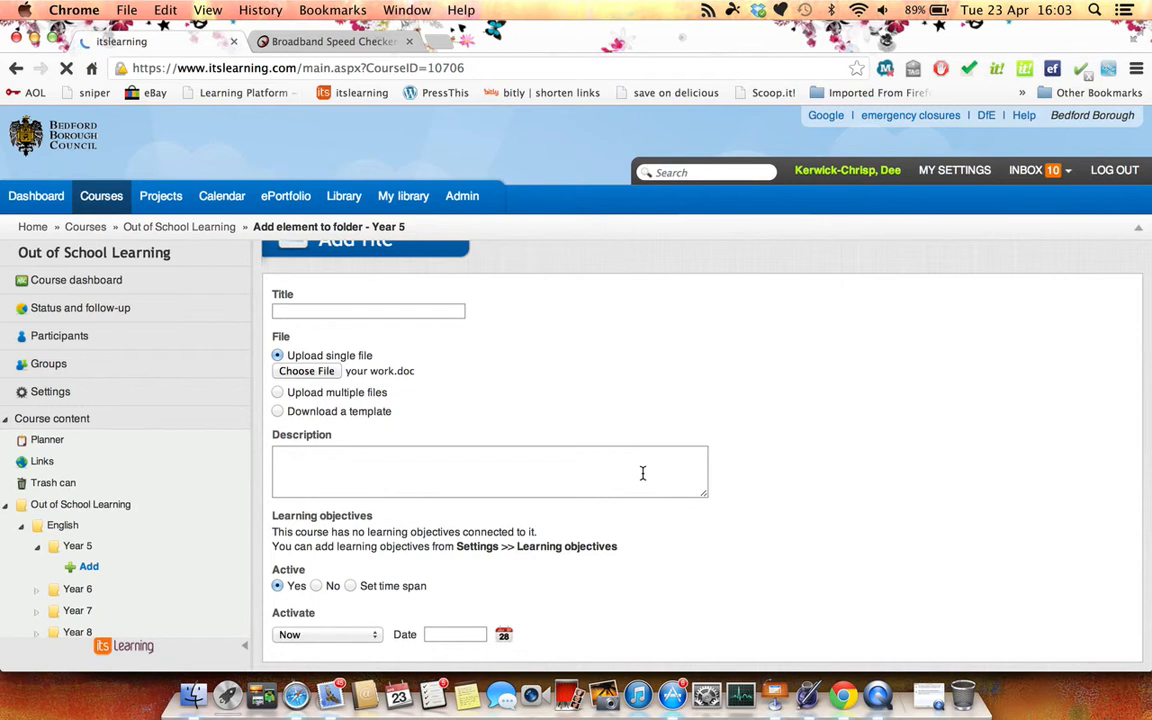
Title the uploaded file "Your work to do today", leave its description empty and save it to the Year 5 folder
left_click(425, 312)
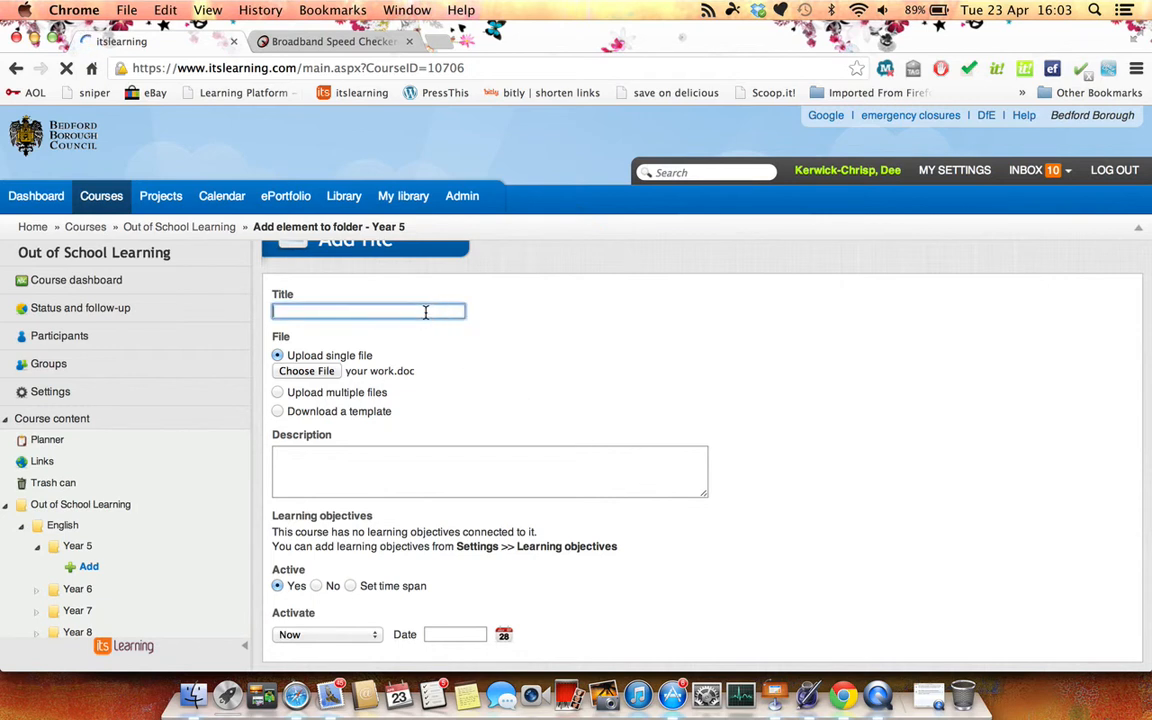
type("Your ")
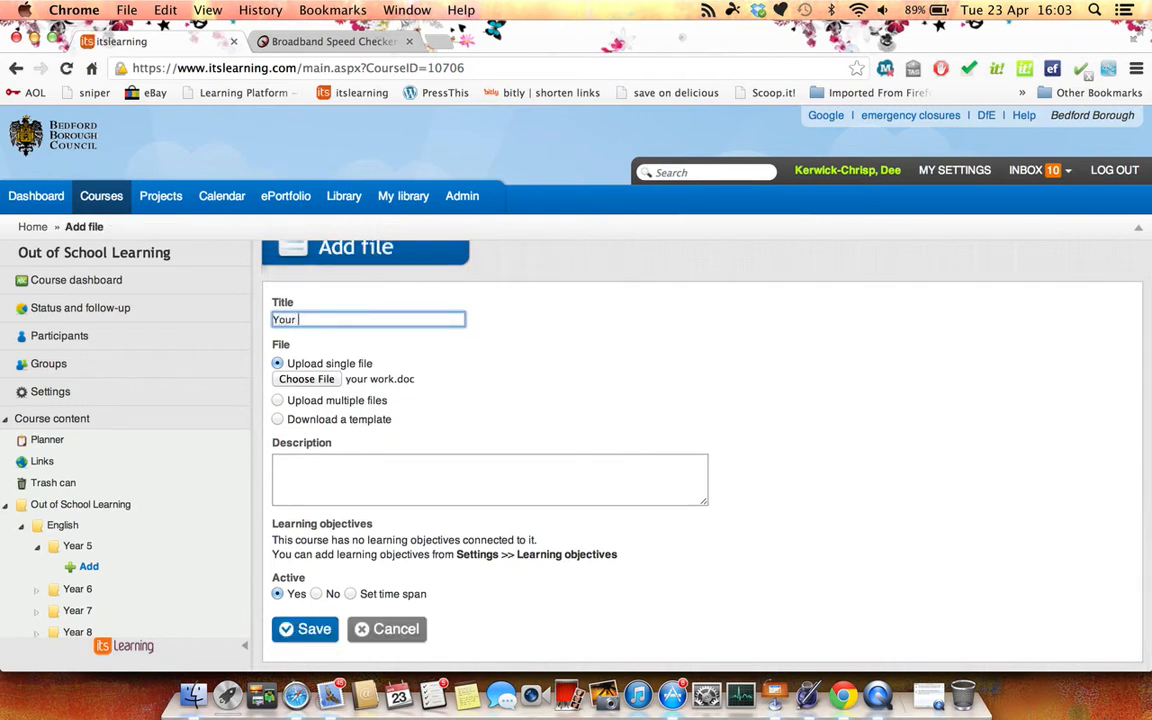
type("work to do today")
left_click(434, 471)
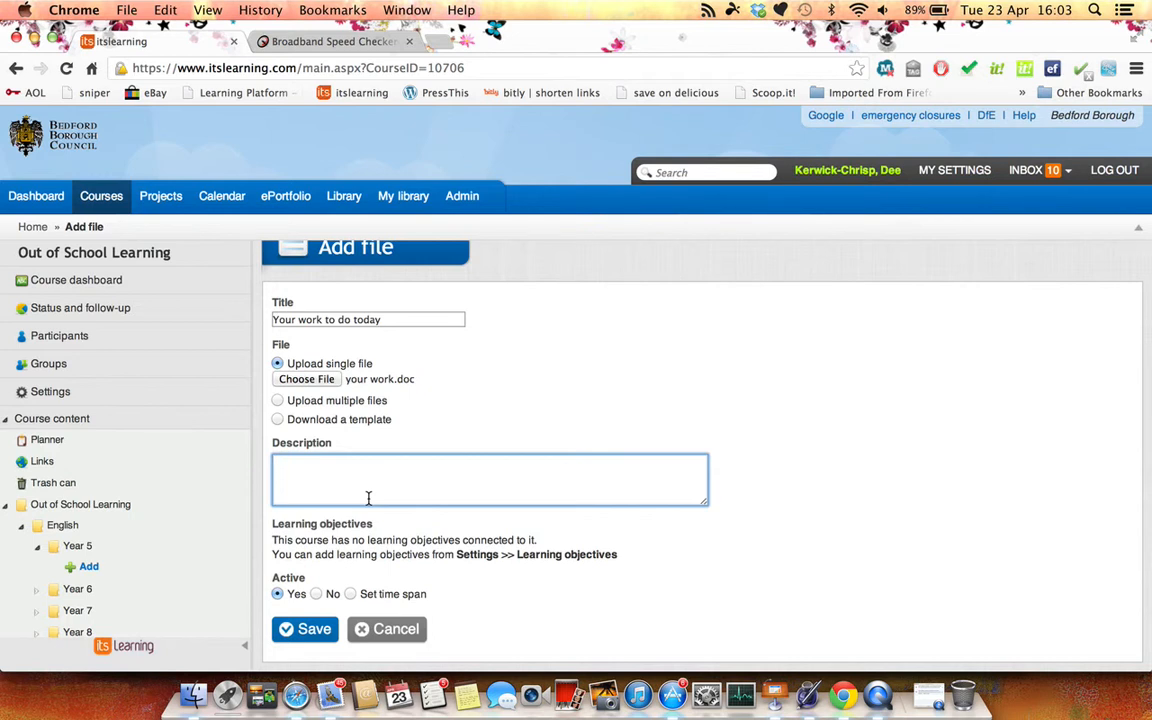
left_click(313, 630)
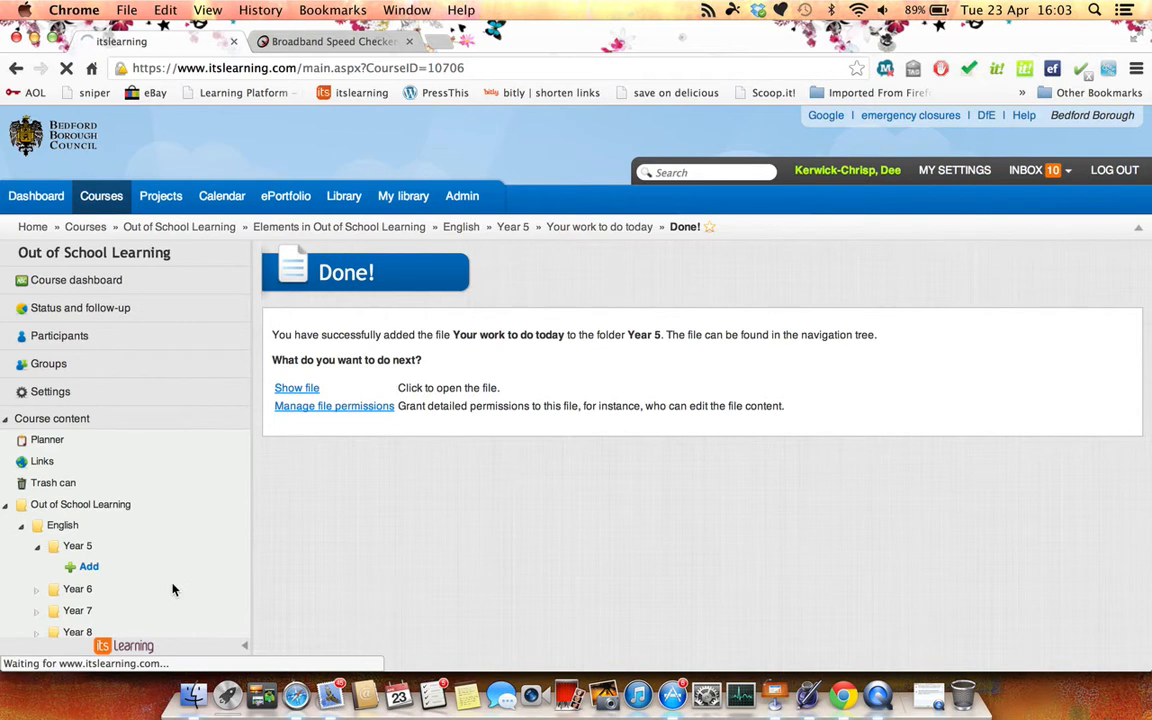
Start adding a test activity to the Year 5 folder
left_click(90, 566)
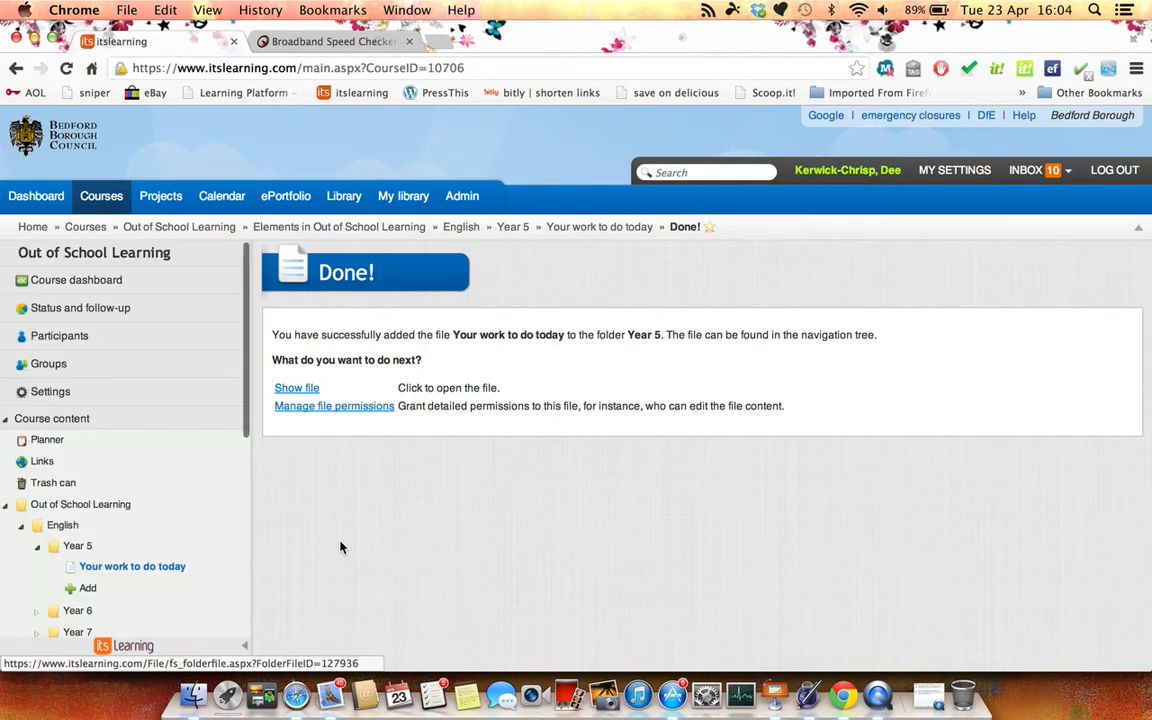
left_click(89, 588)
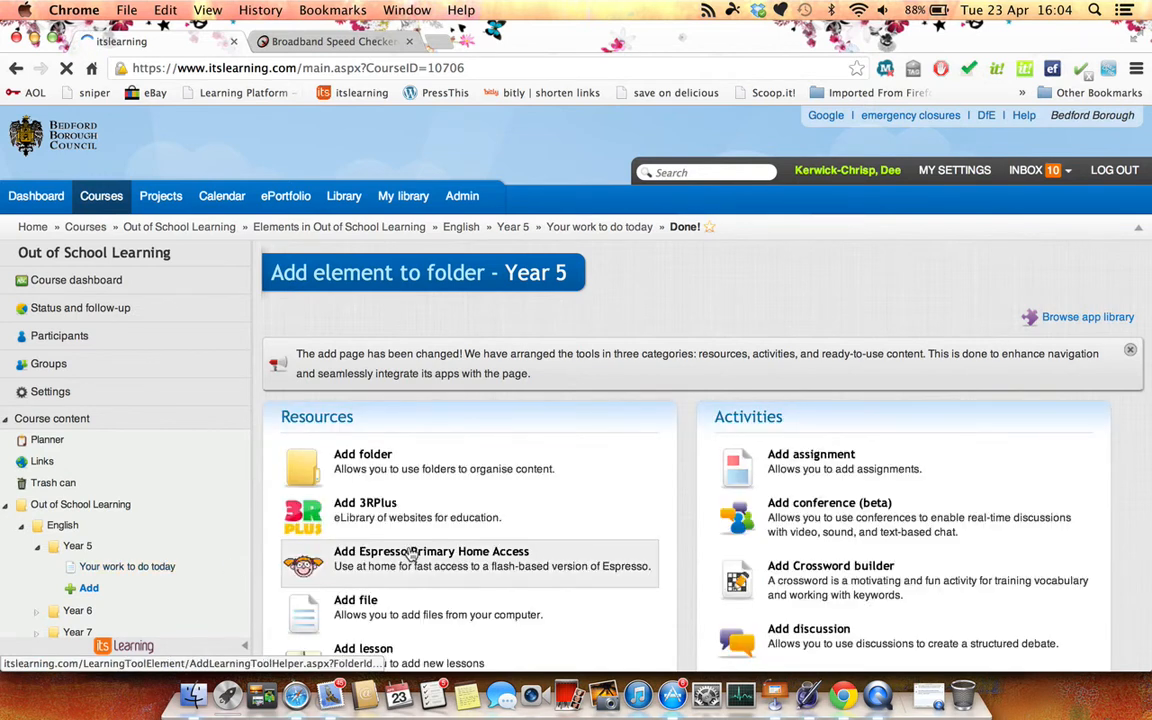
scroll(408, 553, "down", 5)
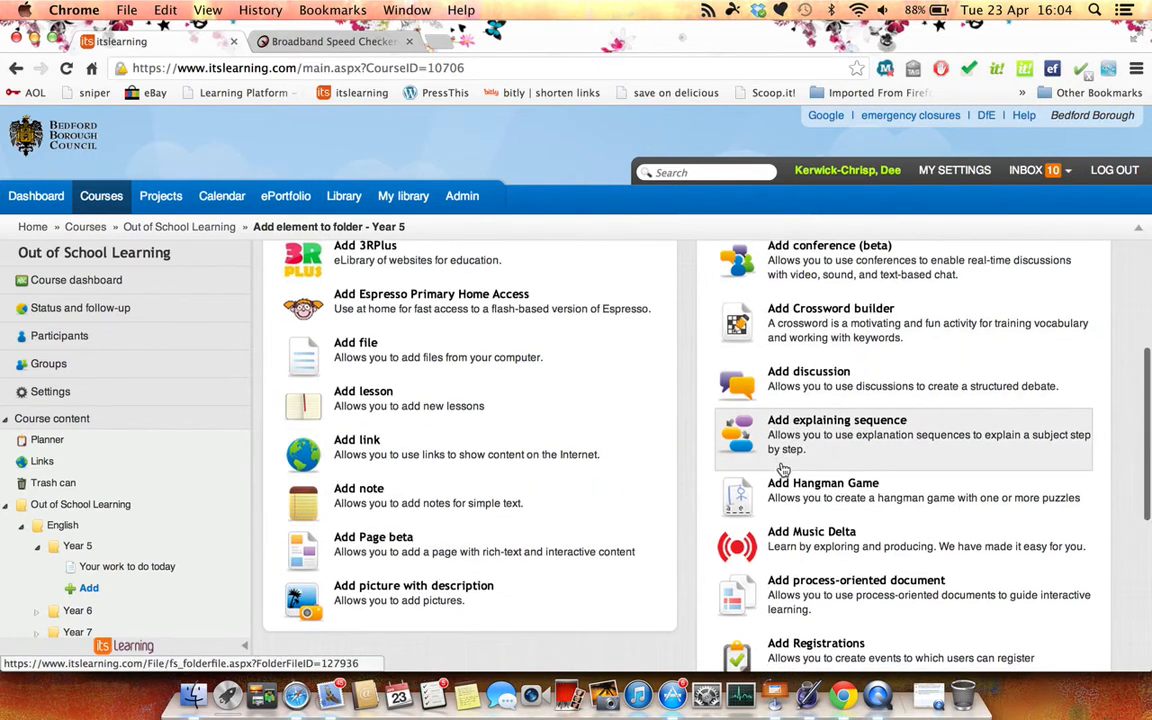
scroll(776, 478, "down", 5)
left_click(796, 535)
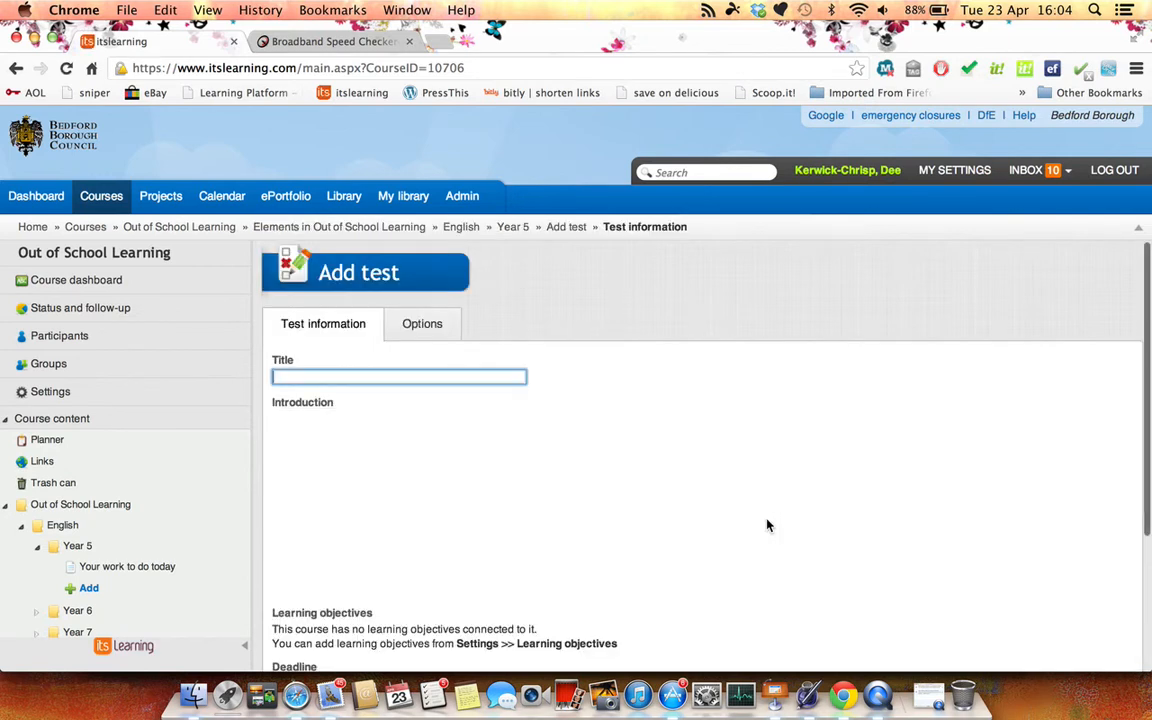
Title the test "Animal misfits"
scroll(767, 525, "down", 5)
scroll(565, 419, "up", 5)
type("A")
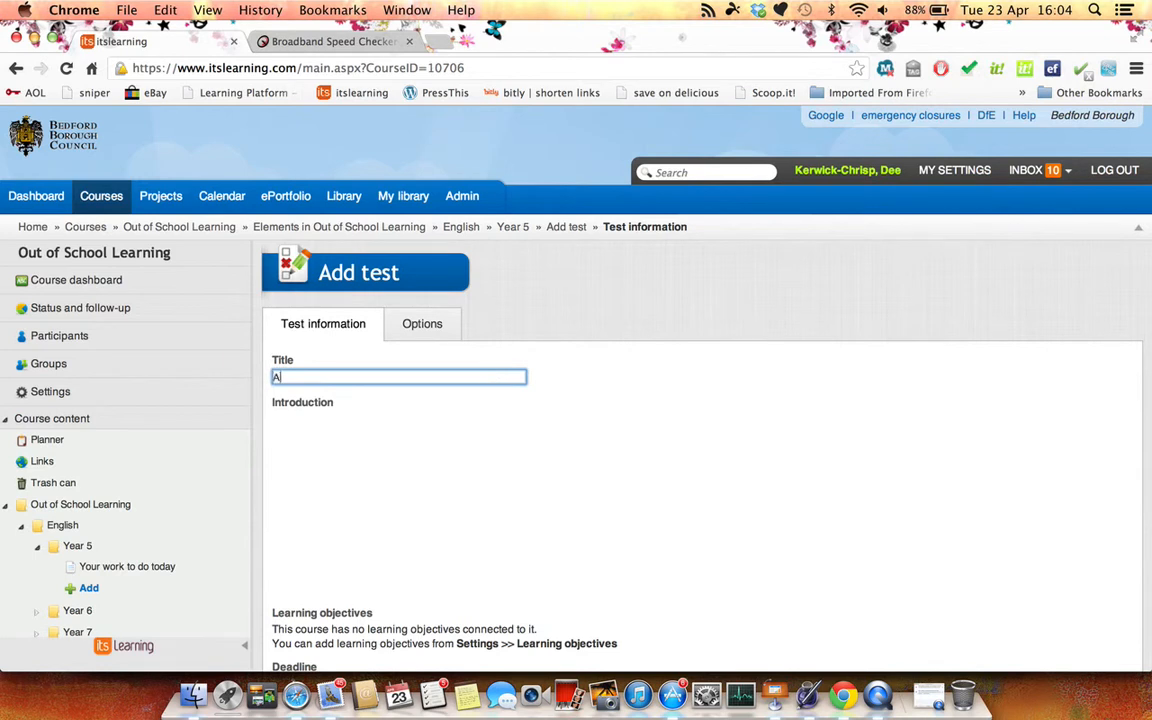
type("nimal misfits")
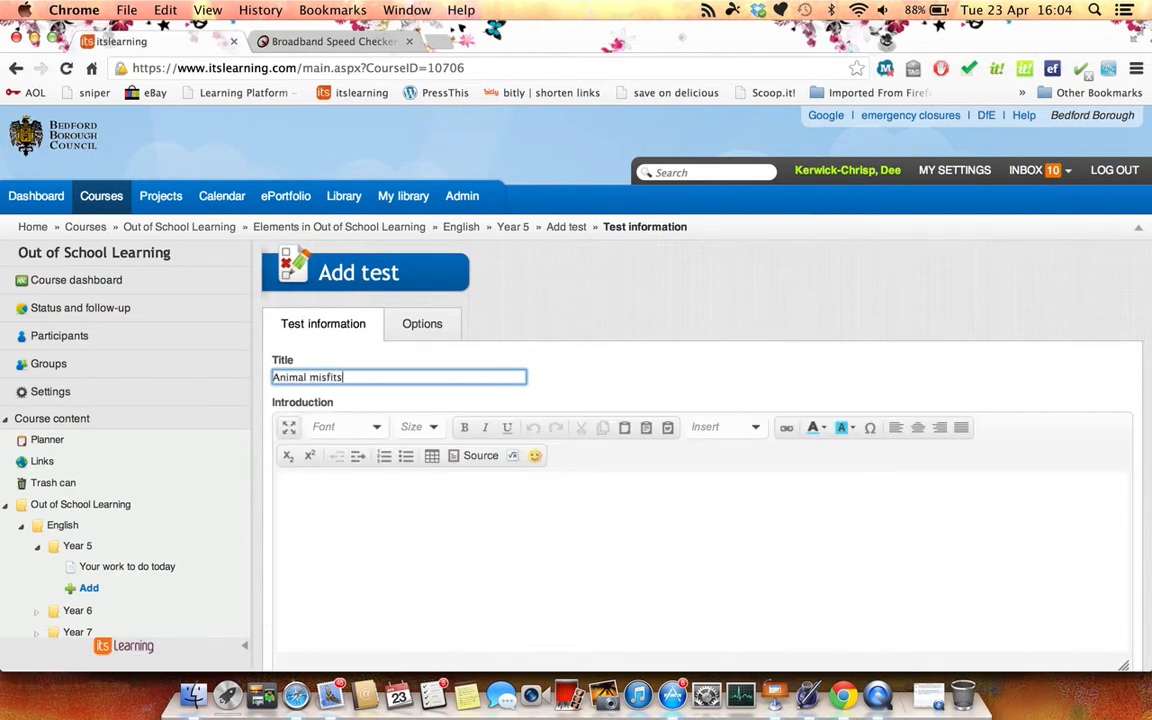
left_click(531, 508)
Set the test's assessment to Grades A - F with no deadline and save the test
scroll(531, 508, "down", 2)
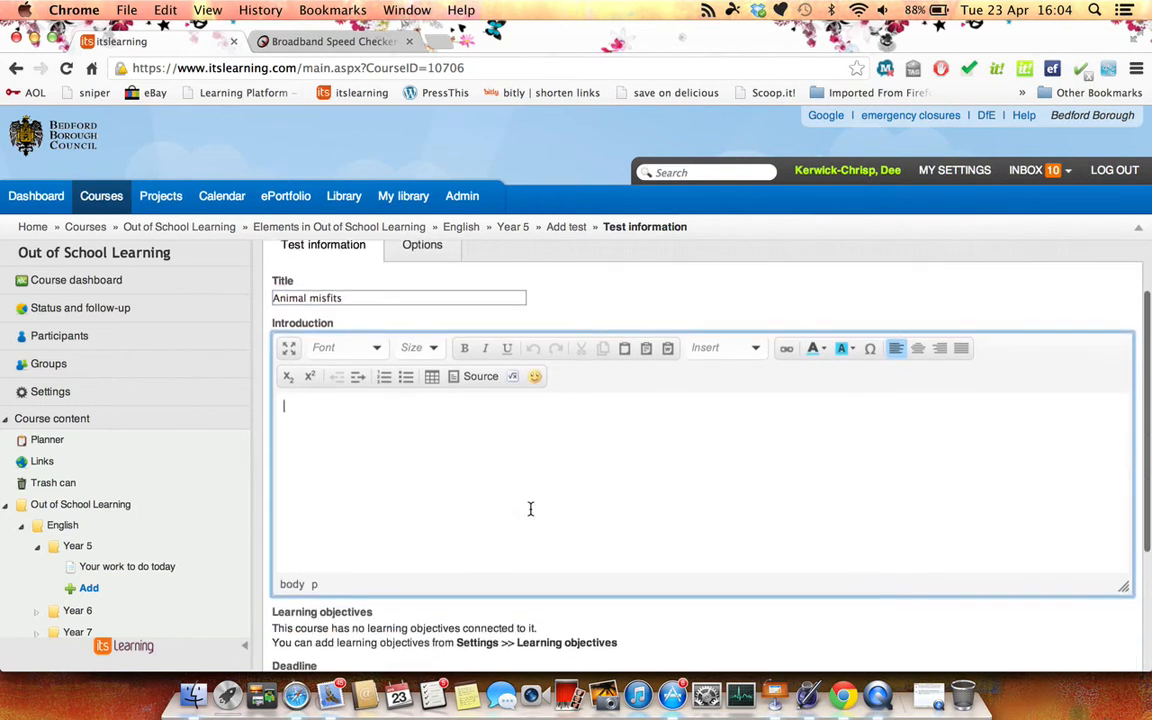
scroll(531, 509, "down", 3)
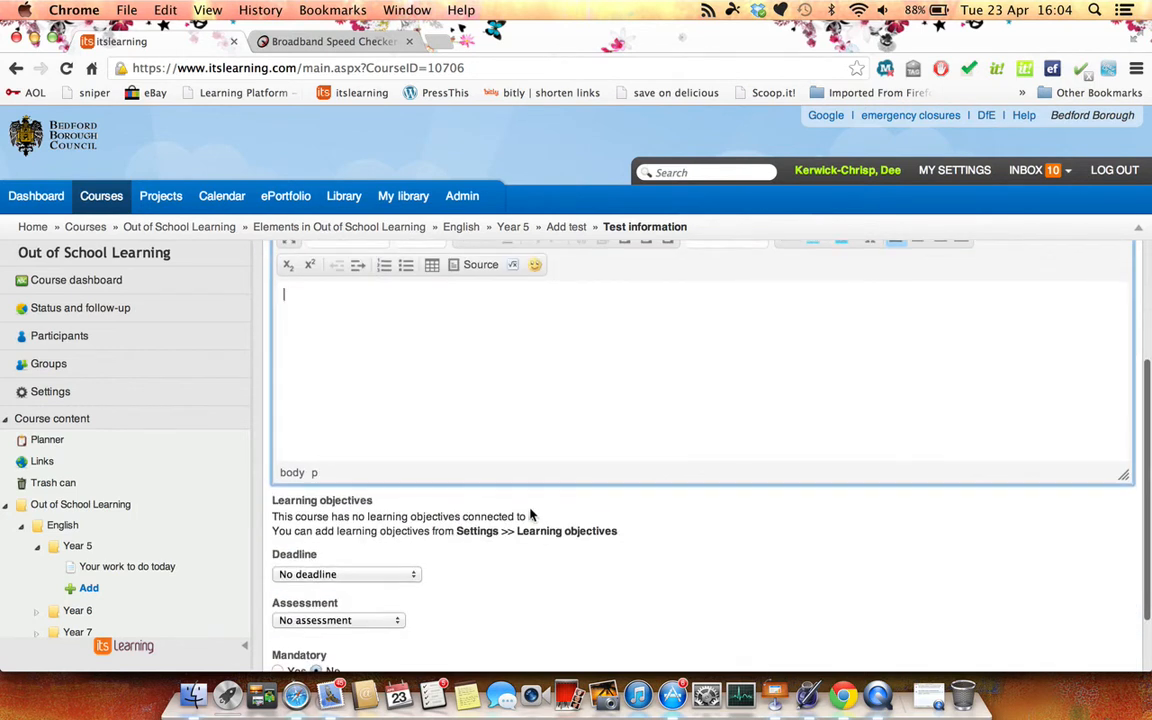
left_click(396, 621)
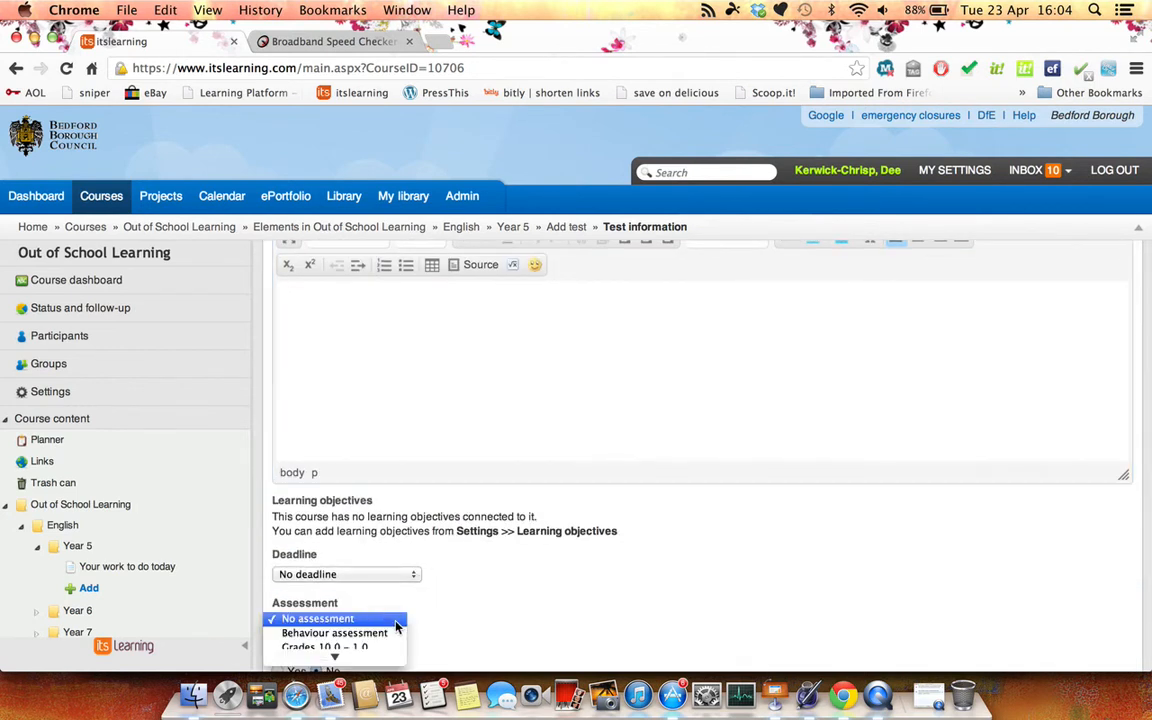
scroll(396, 627, "down", 3)
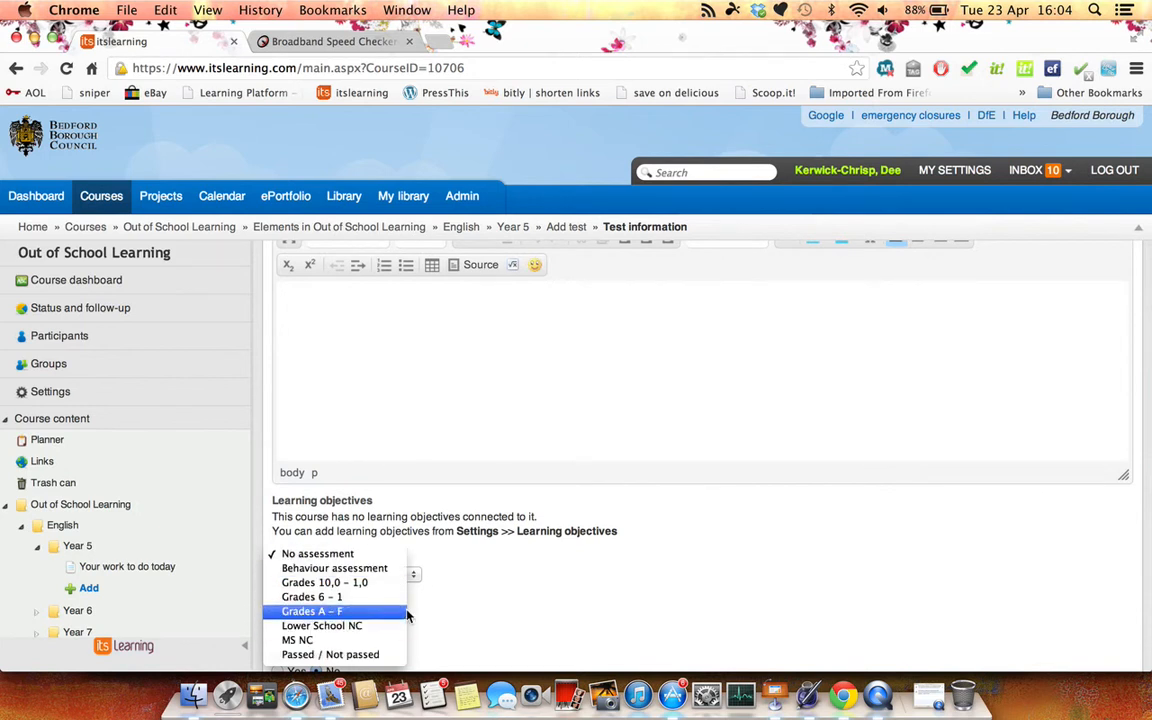
left_click(399, 612)
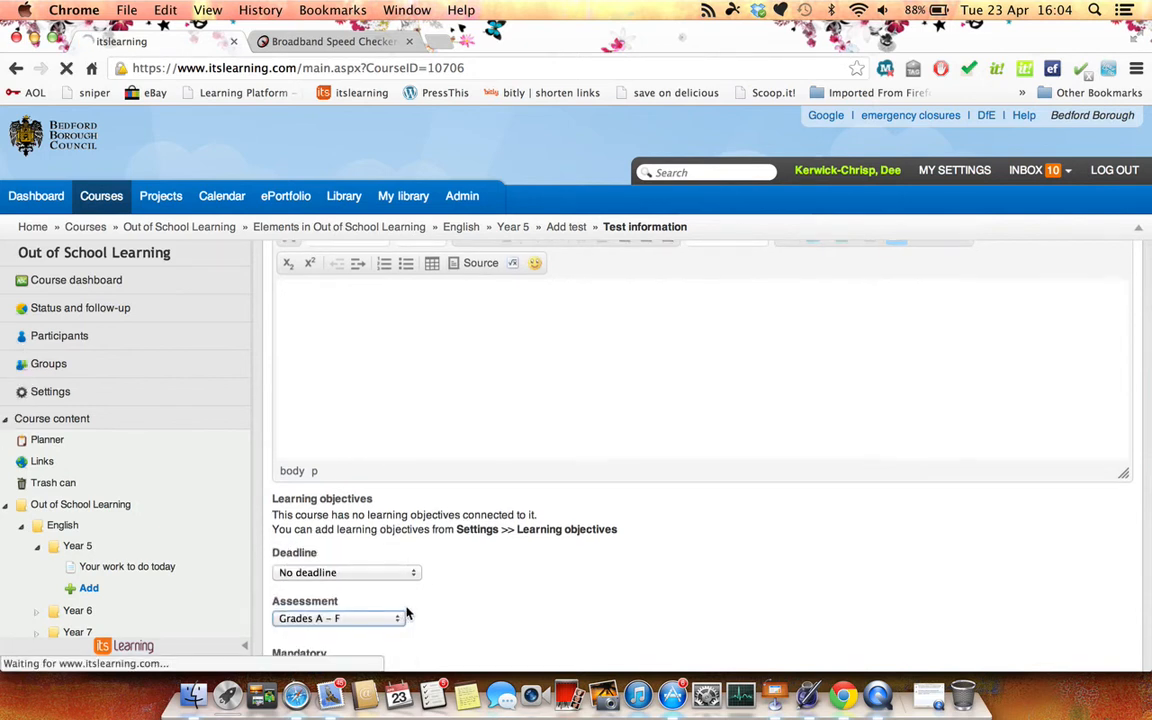
scroll(403, 615, "down", 2)
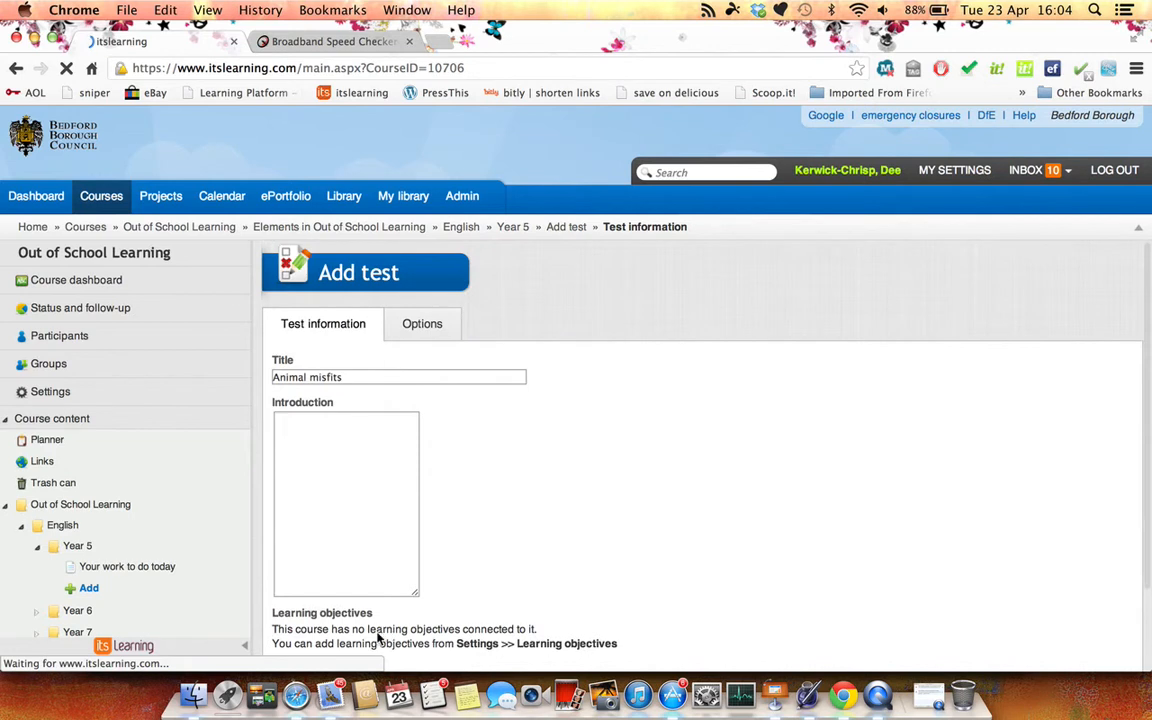
scroll(456, 568, "down", 2)
scroll(456, 566, "down", 4)
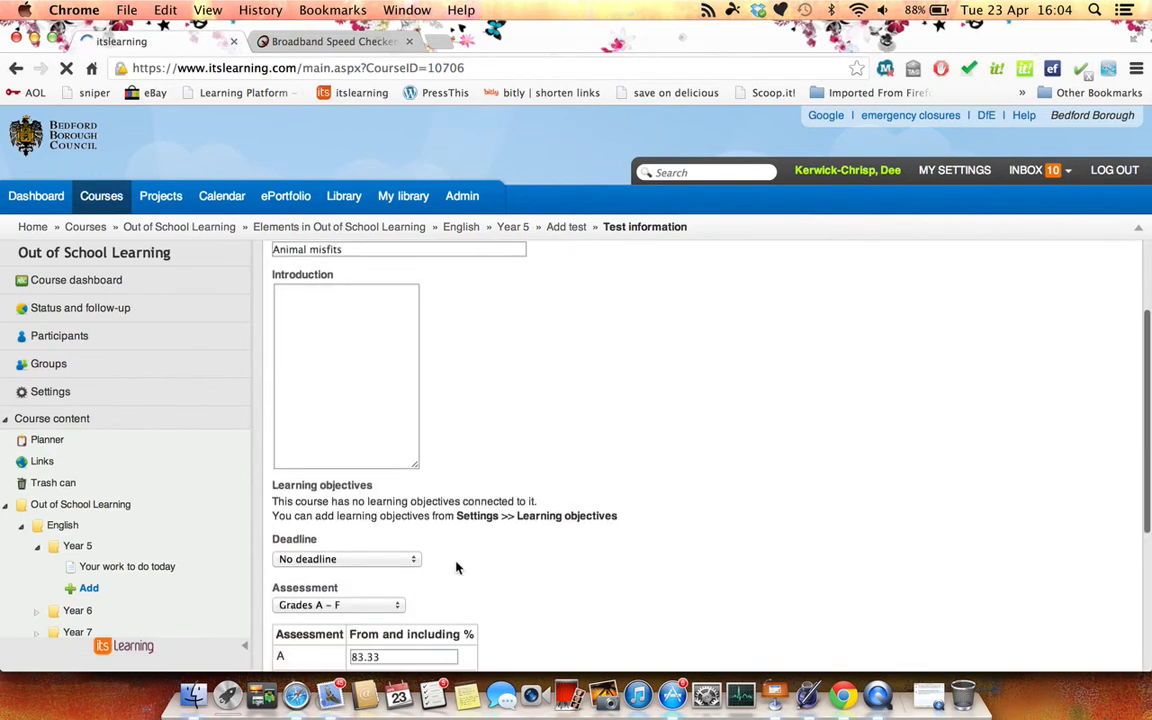
scroll(456, 563, "down", 2)
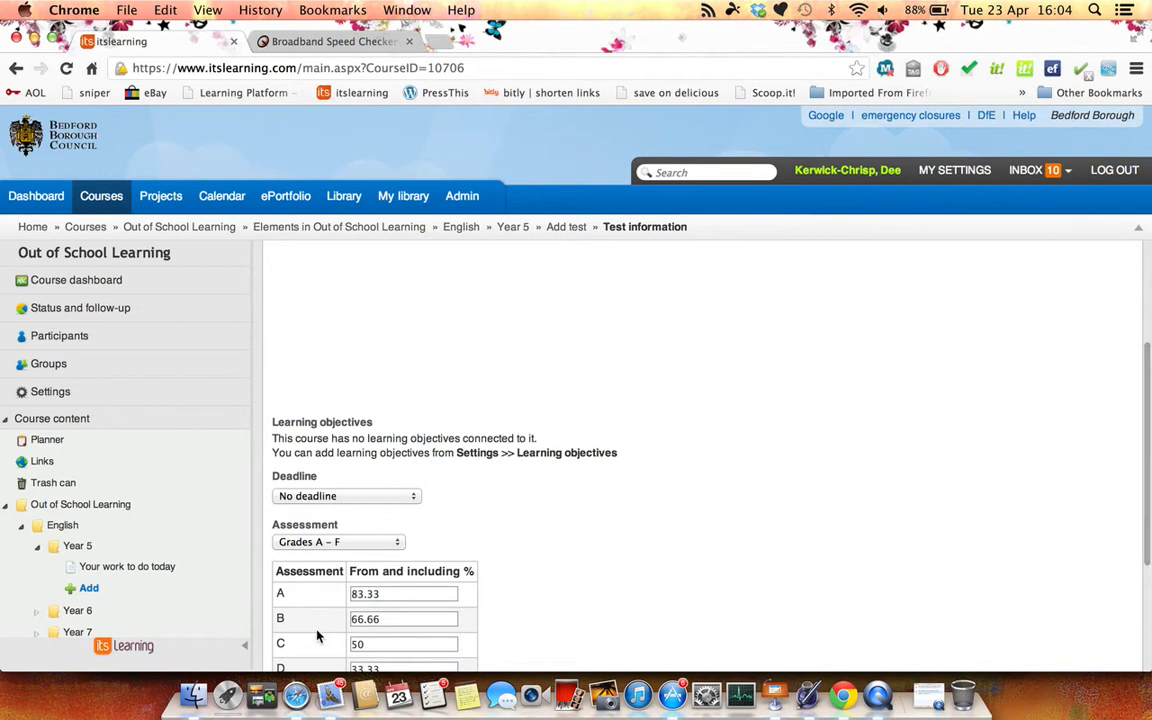
scroll(319, 633, "down", 4)
left_click(314, 629)
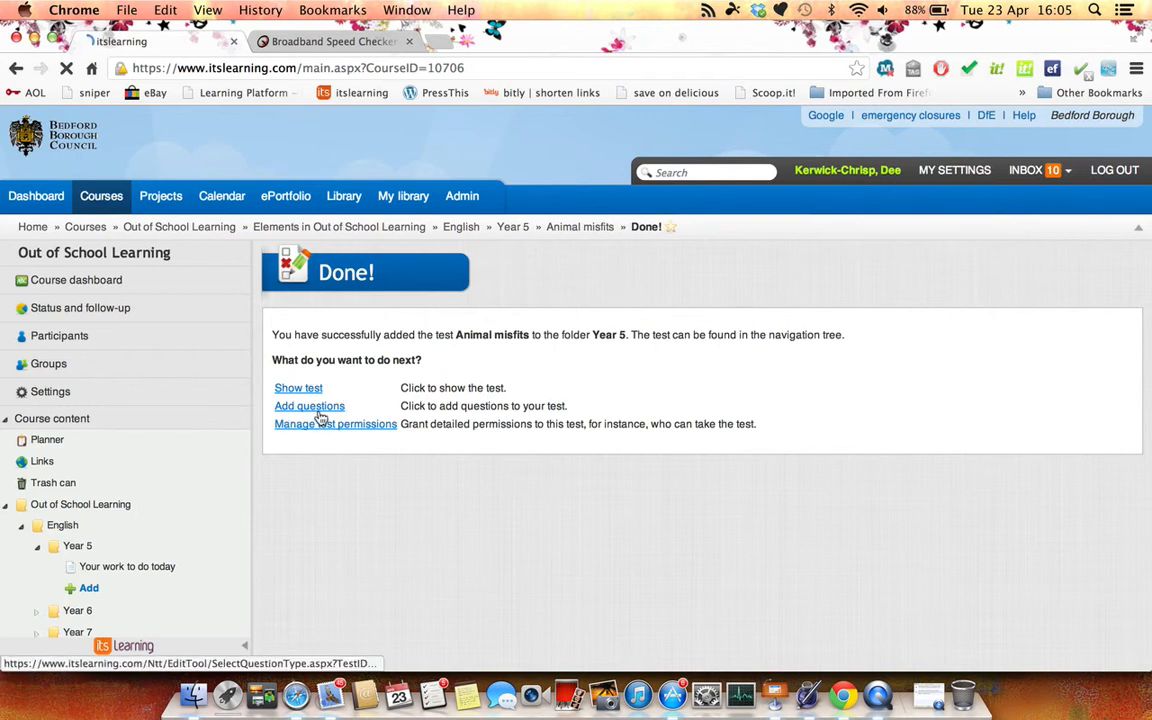
Start adding questions to the Animal misfits test and look through the available question types
left_click(310, 407)
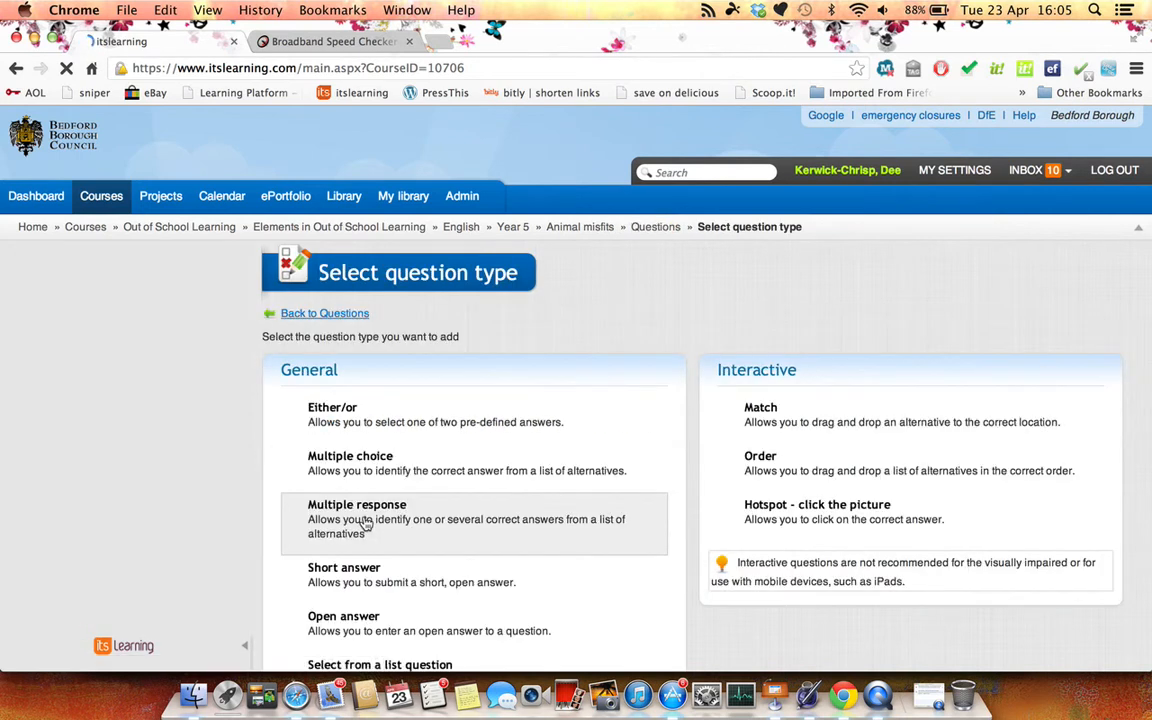
scroll(366, 524, "down", 2)
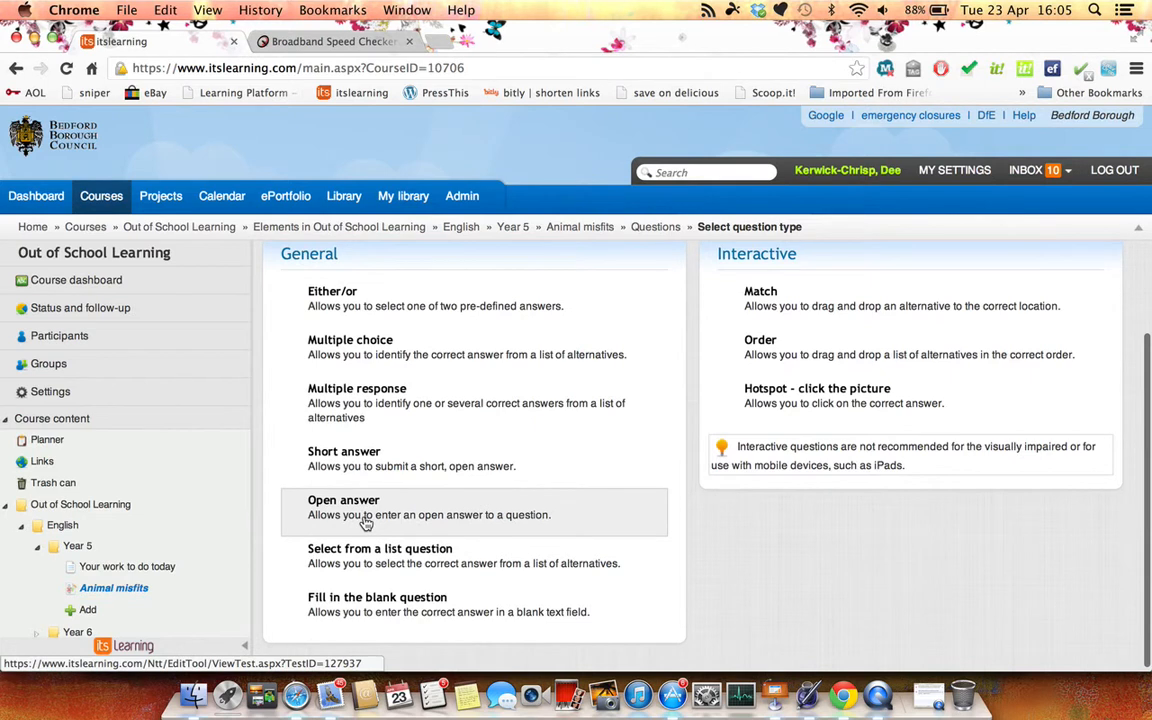